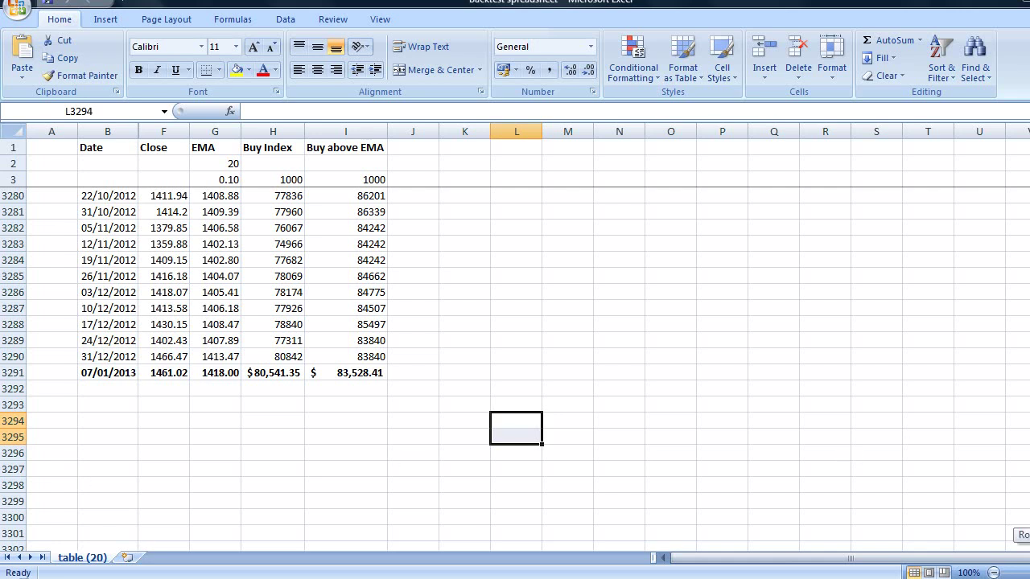
# Copy the Buy Index and Buy above EMA headers from H1:I1 into J1:K1
pyautogui.scroll(20, 515, 338)
pyautogui.scroll(20, 190, 372)
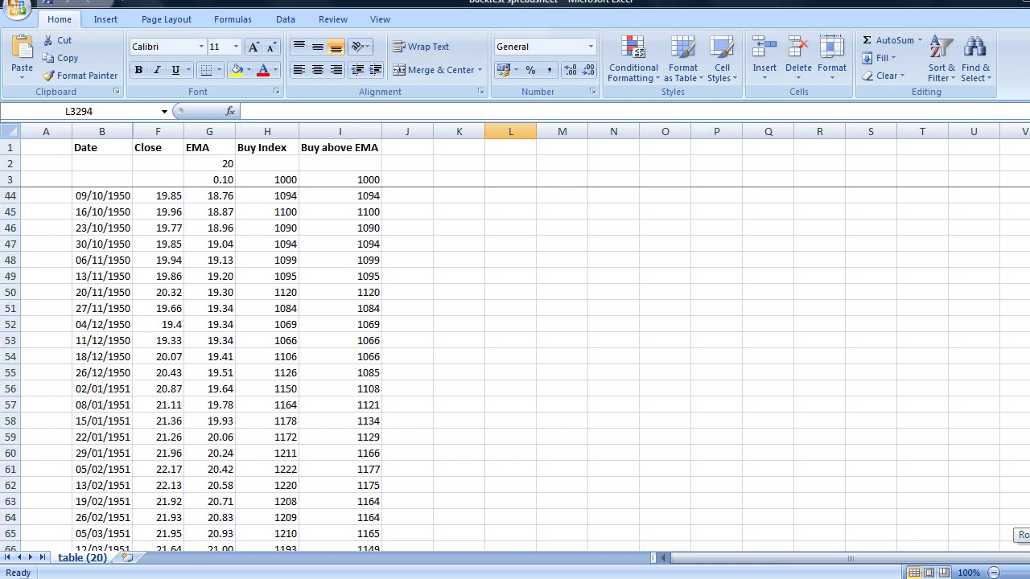
pyautogui.scroll(-9, 191, 372)
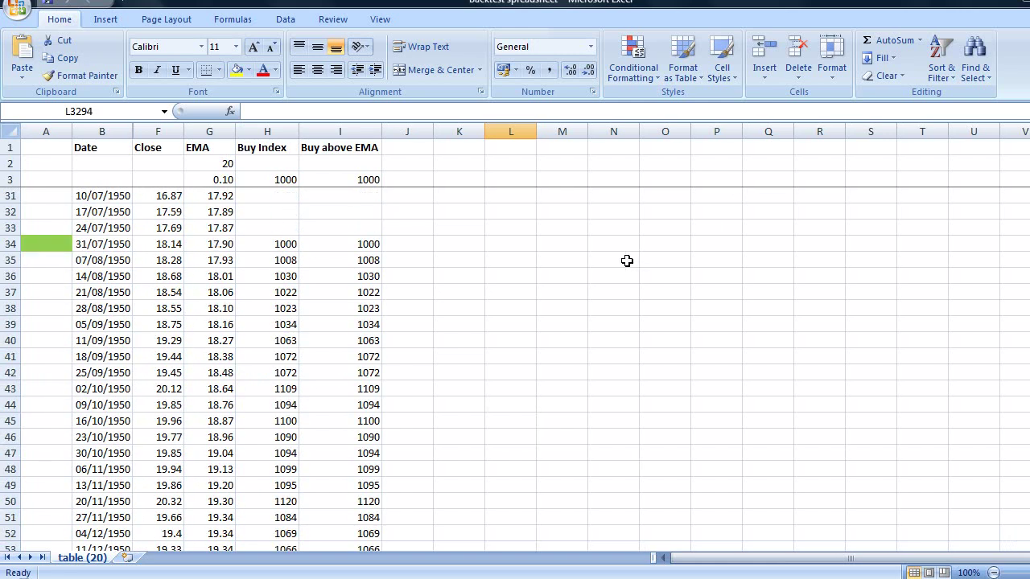
pyautogui.moveTo(270, 149); pyautogui.dragTo(333, 149)
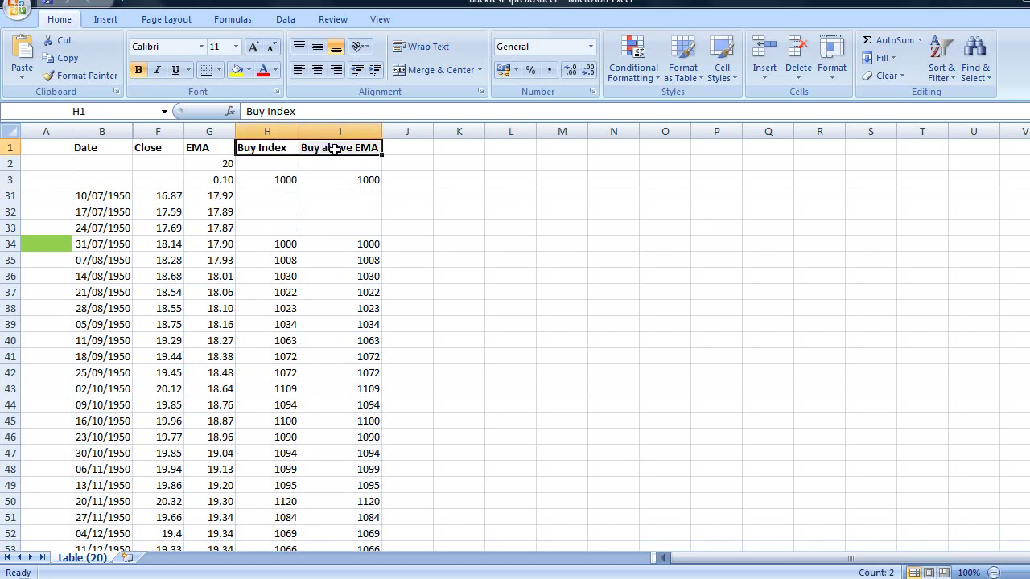
pyautogui.hotkey('ctrl', 'c')
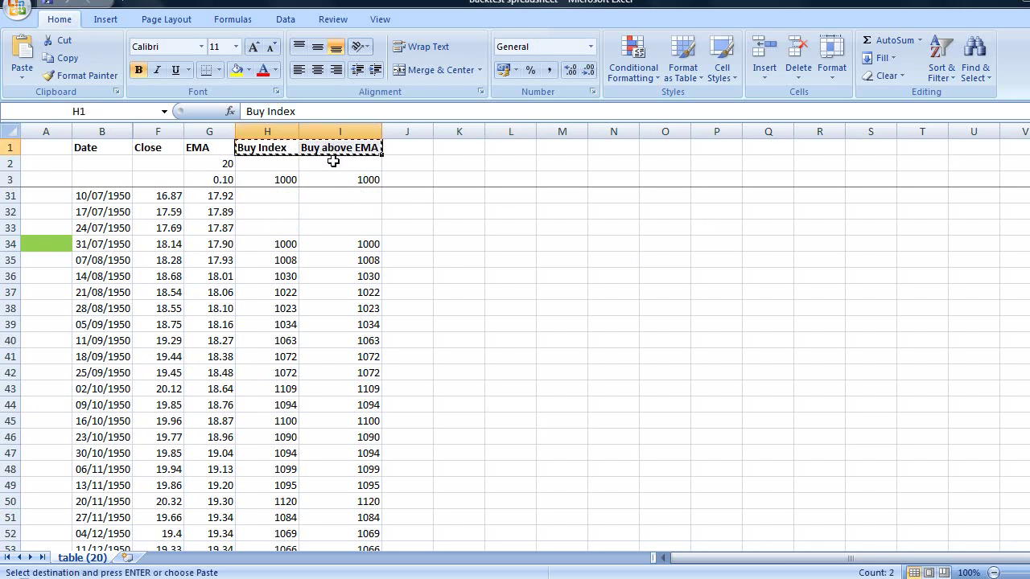
pyautogui.click(409, 148)
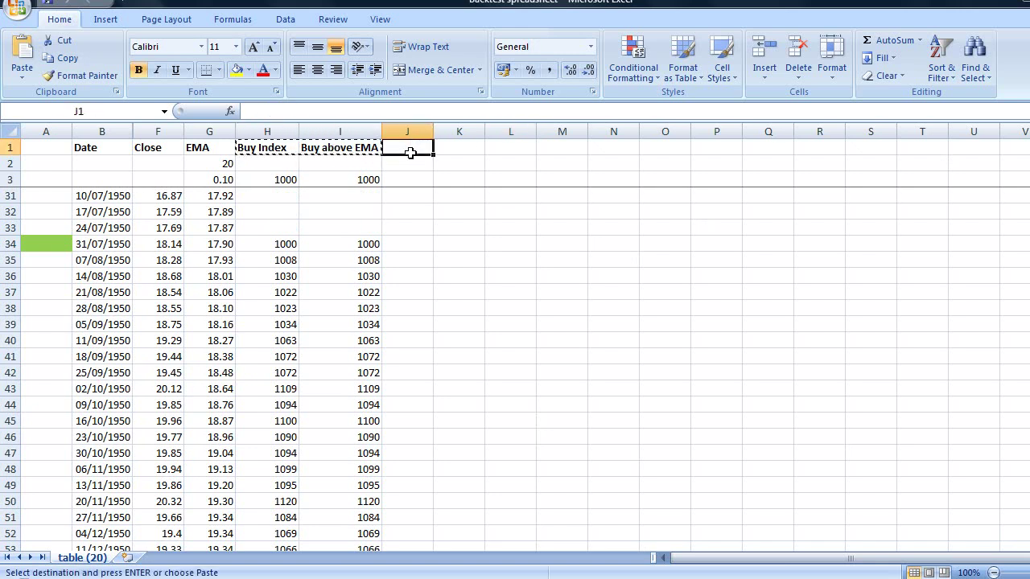
pyautogui.hotkey('ctrl', 'v')
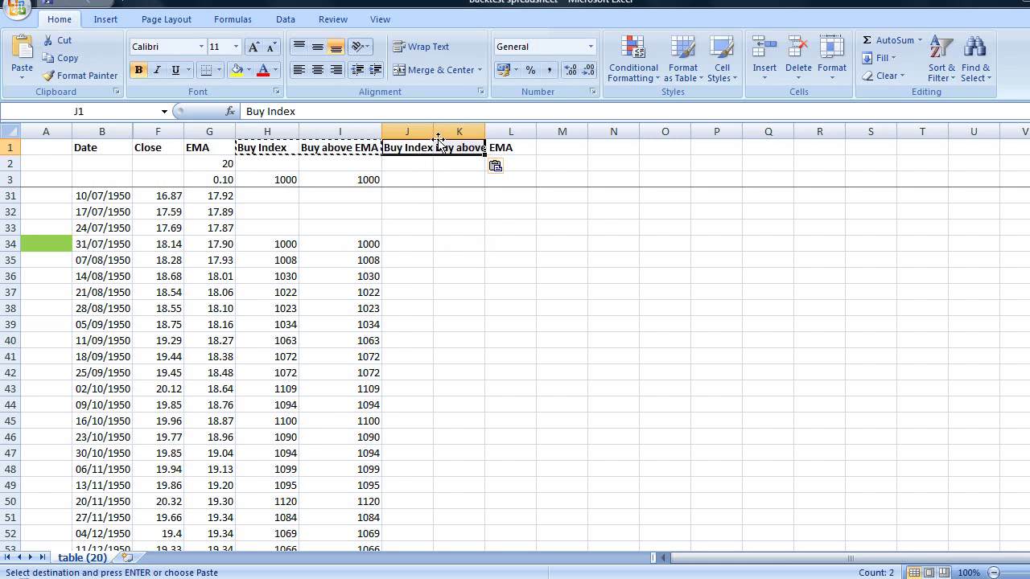
# Widen columns J and K so the copied headers fit fully
pyautogui.moveTo(485, 131); pyautogui.dragTo(488, 131)
pyautogui.press('Escape')
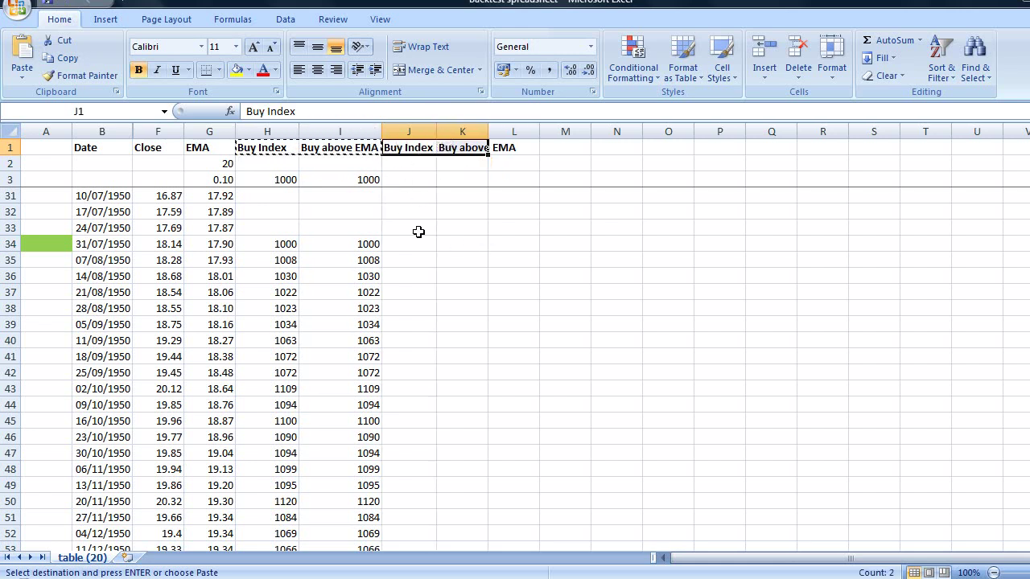
pyautogui.moveTo(488, 131); pyautogui.dragTo(522, 131)
pyautogui.moveTo(436, 131); pyautogui.dragTo(442, 131)
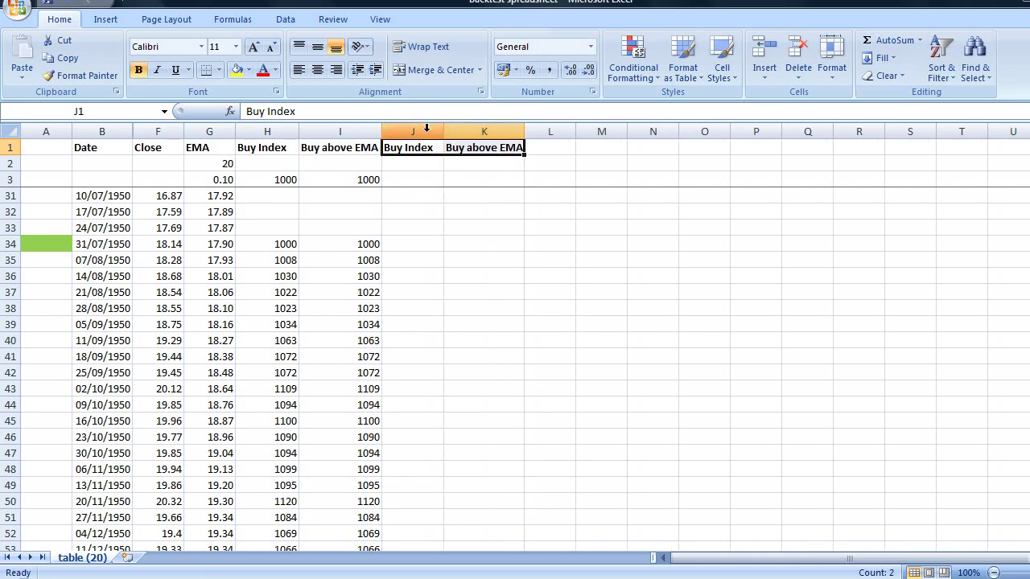
pyautogui.click(430, 131)
pyautogui.click(521, 268)
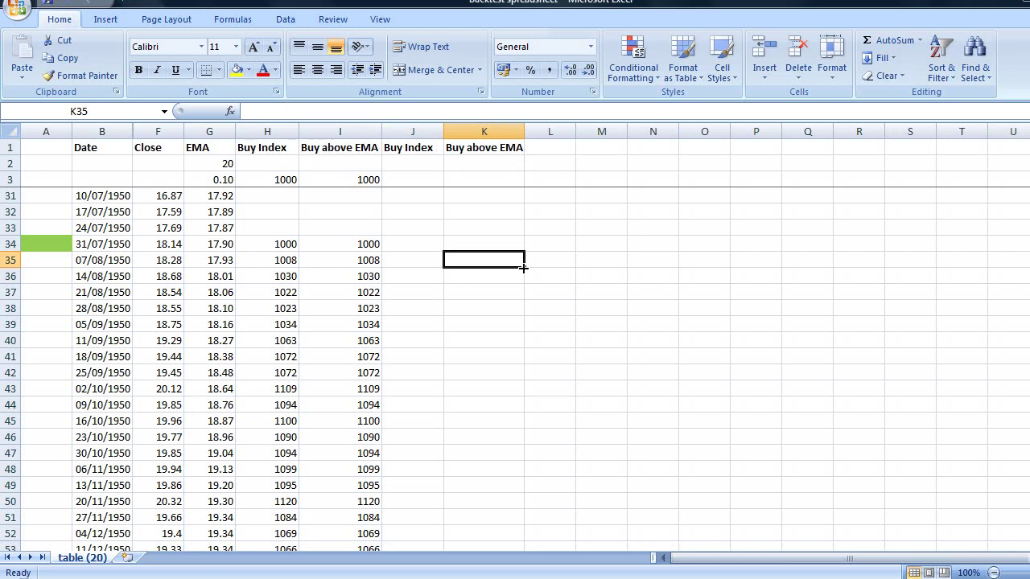
# Enter the weekly change formula =H35-H34 in cell J35 under the copied Buy Index header
pyautogui.click(403, 264)
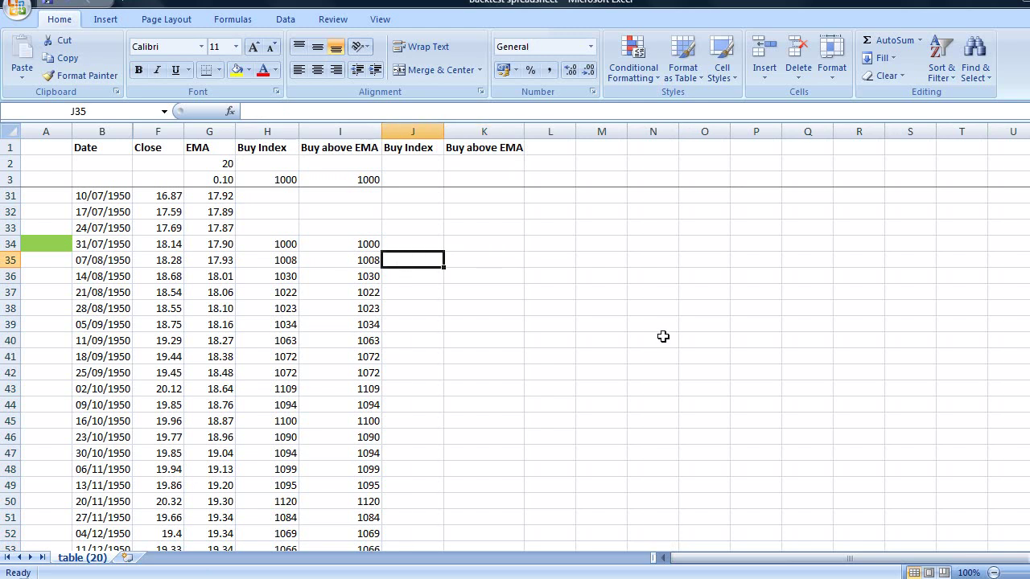
pyautogui.write('=')
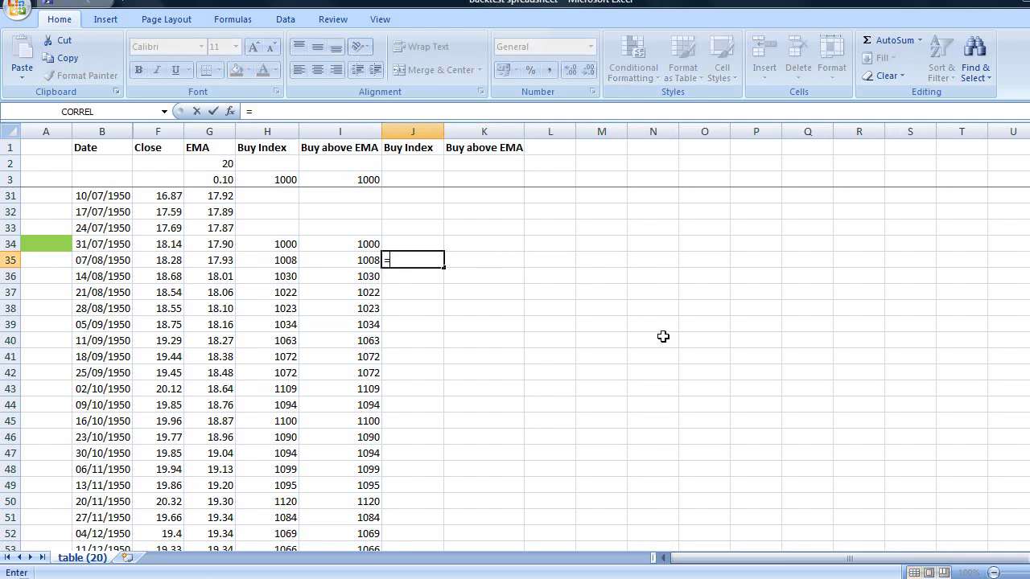
pyautogui.click(287, 263)
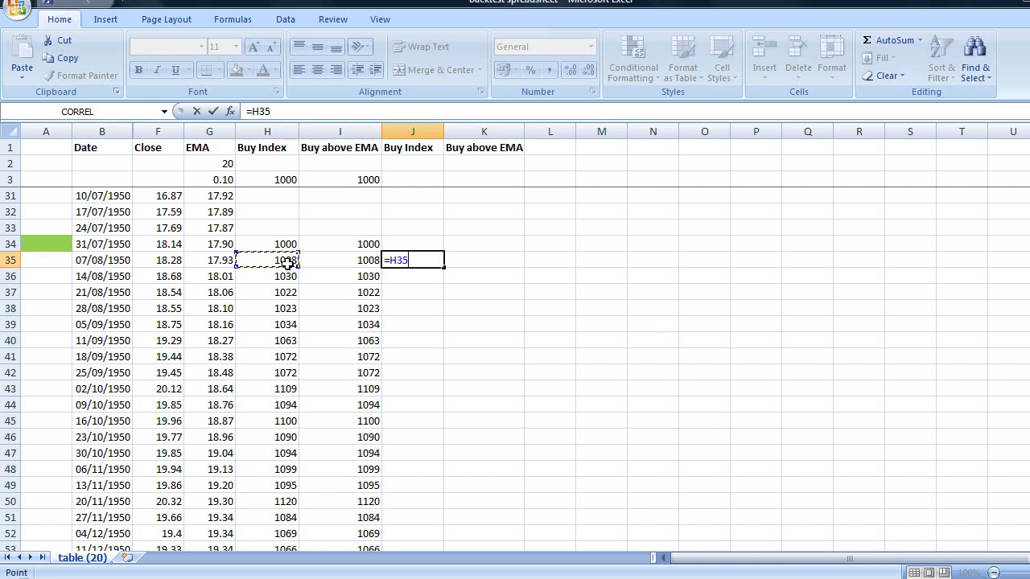
pyautogui.write('-')
pyautogui.click(285, 244)
pyautogui.press('Return')
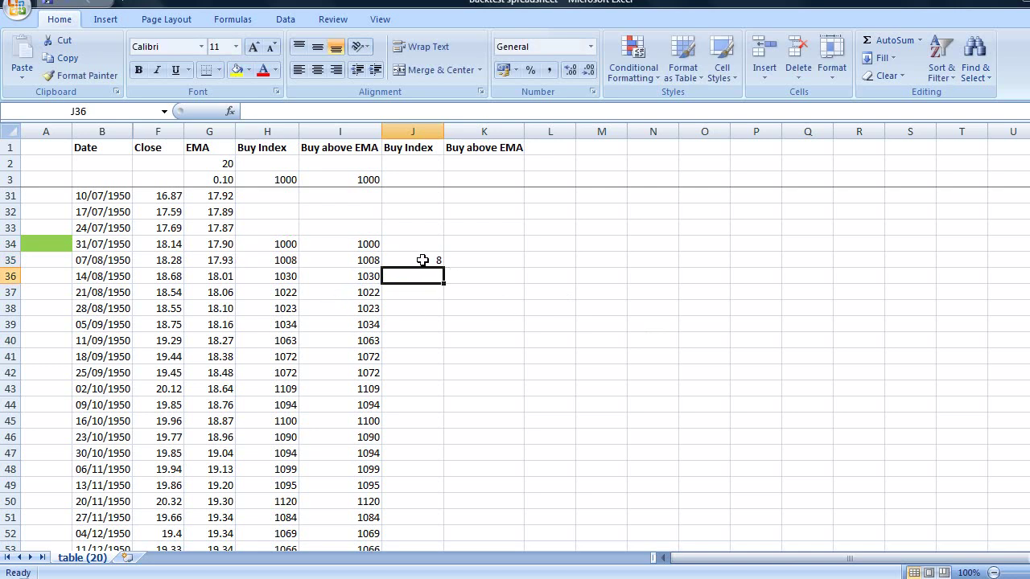
# Copy the J35 change formula across to K35 and fill both columns down to the last data row
pyautogui.click(417, 259)
pyautogui.moveTo(442, 265); pyautogui.dragTo(515, 265)
pyautogui.click(502, 296)
pyautogui.moveTo(414, 259); pyautogui.dragTo(503, 263)
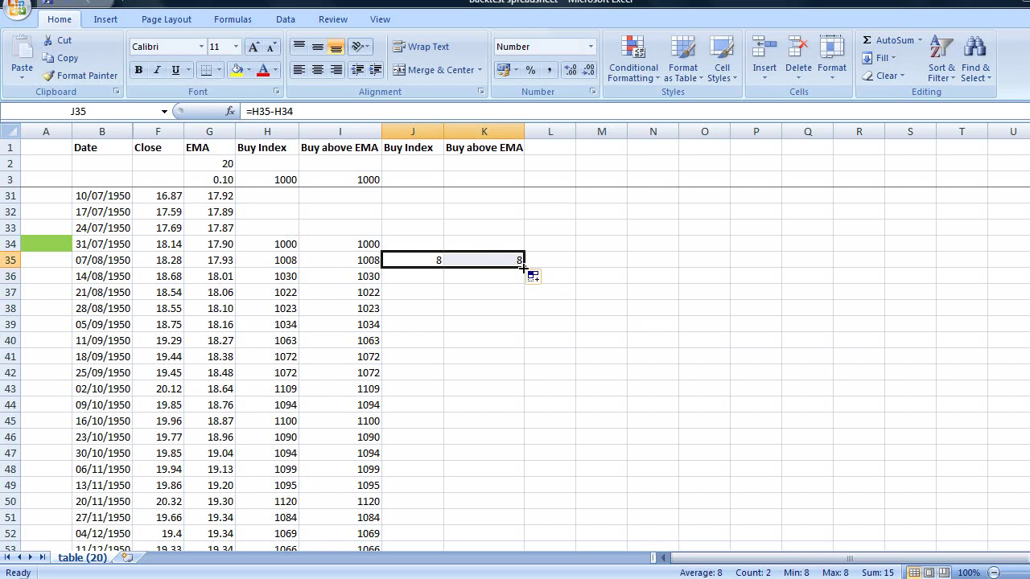
pyautogui.doubleClick(522, 266)
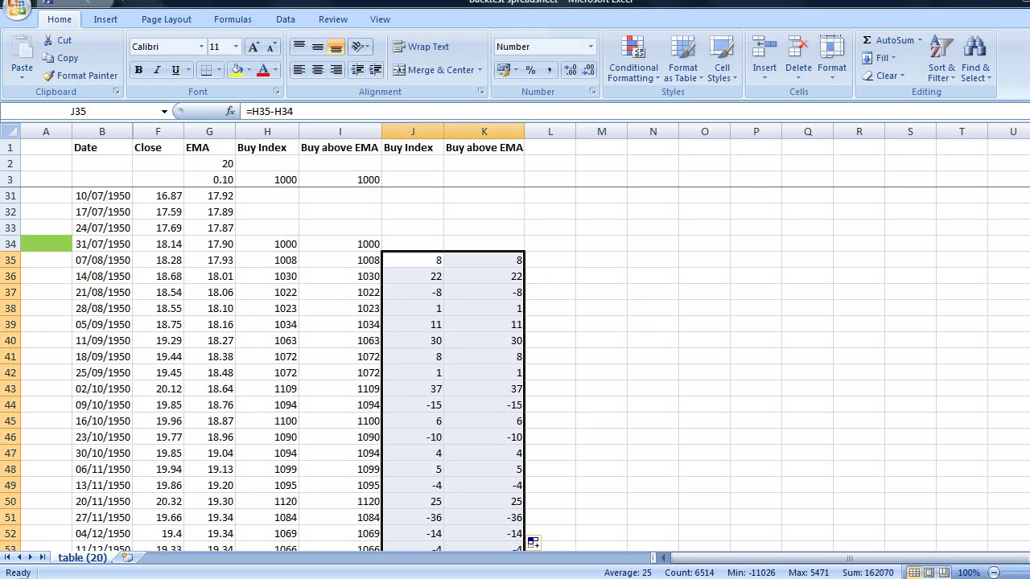
# Enter the label "Gross Profit" in cell I3293 below the data
pyautogui.moveTo(1026, 143); pyautogui.dragTo(1025, 154)
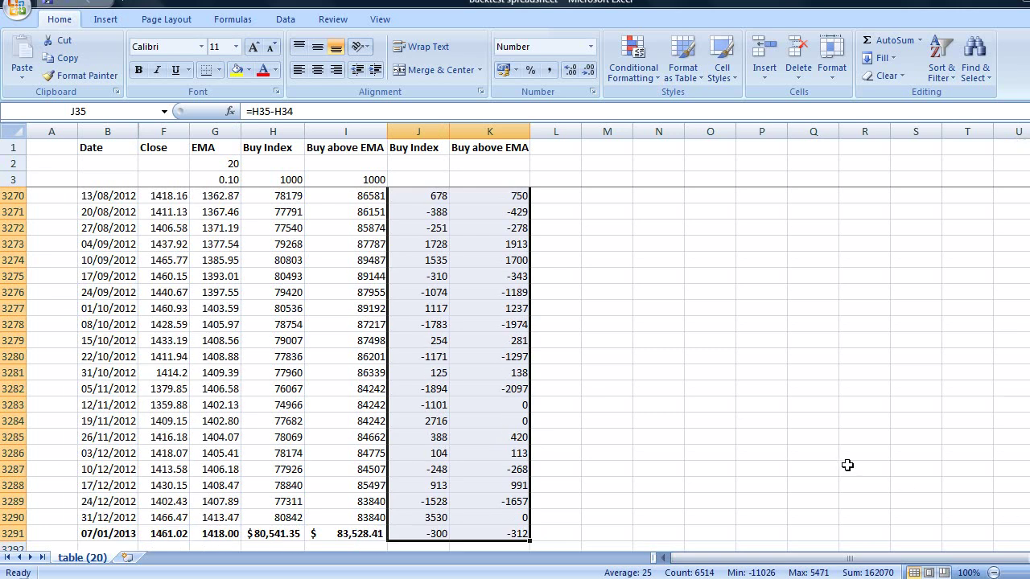
pyautogui.scroll(-3, 638, 405)
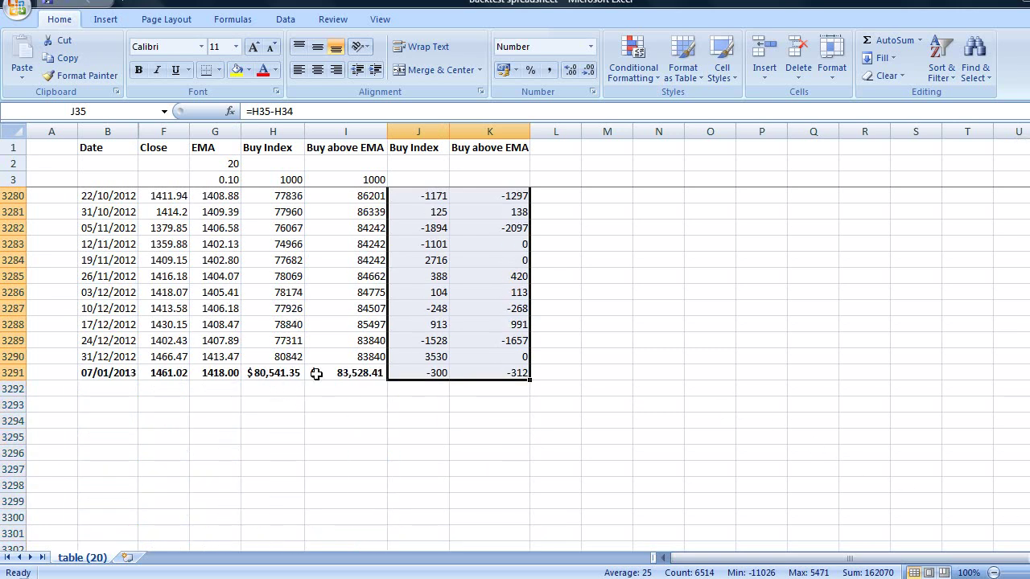
pyautogui.click(367, 407)
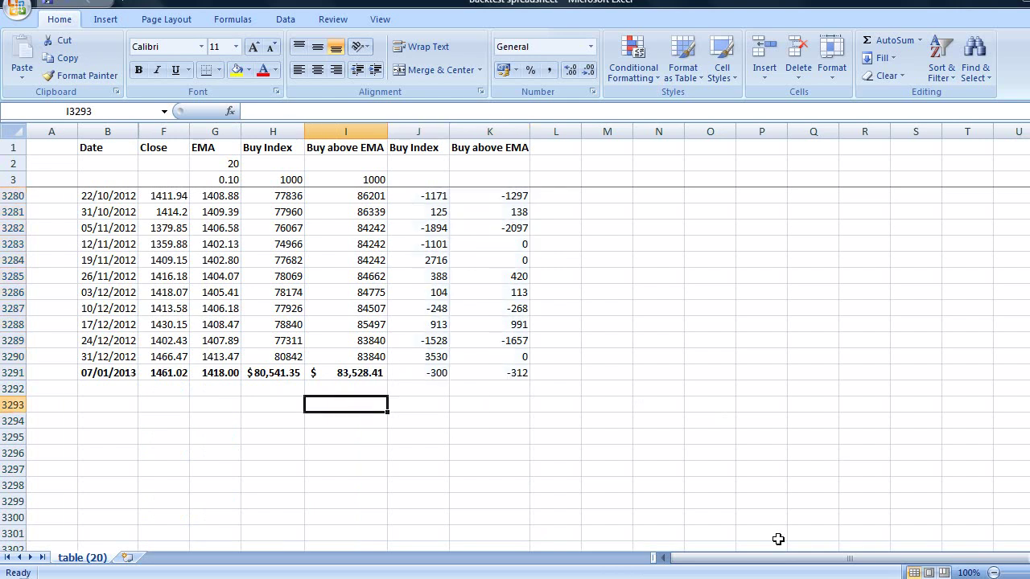
pyautogui.write('G')
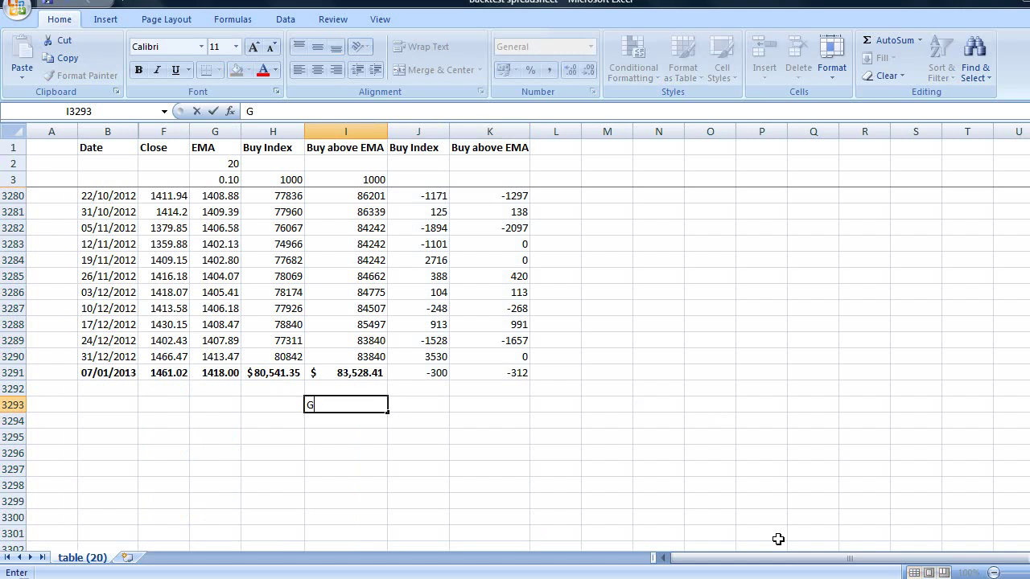
pyautogui.write('ross Profit')
pyautogui.press('Tab')
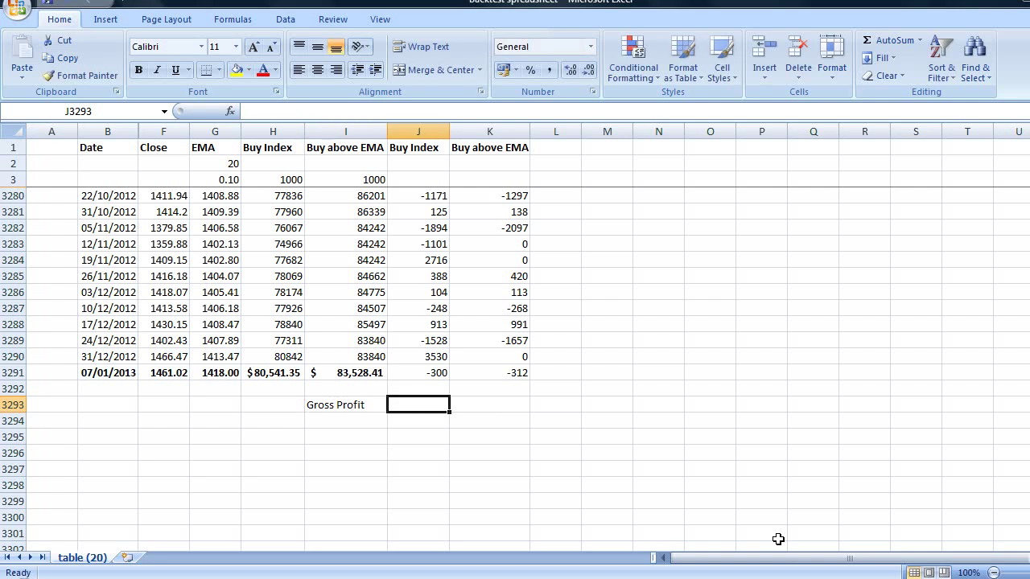
# Enter =SUMIF(J35:J3291,">0") in cell J3293 to total the positive Buy Index changes
pyautogui.write('=')
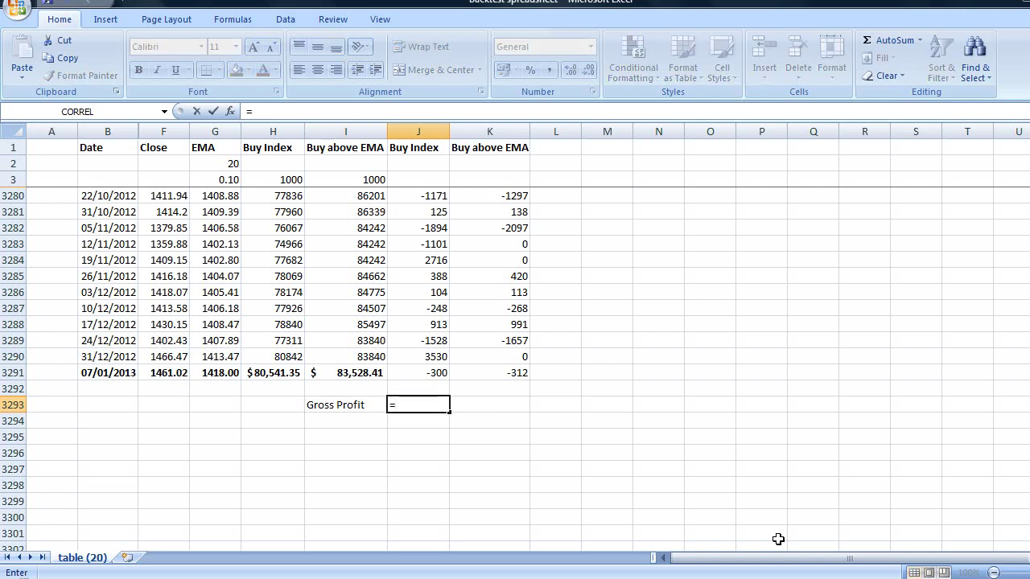
pyautogui.write('sum')
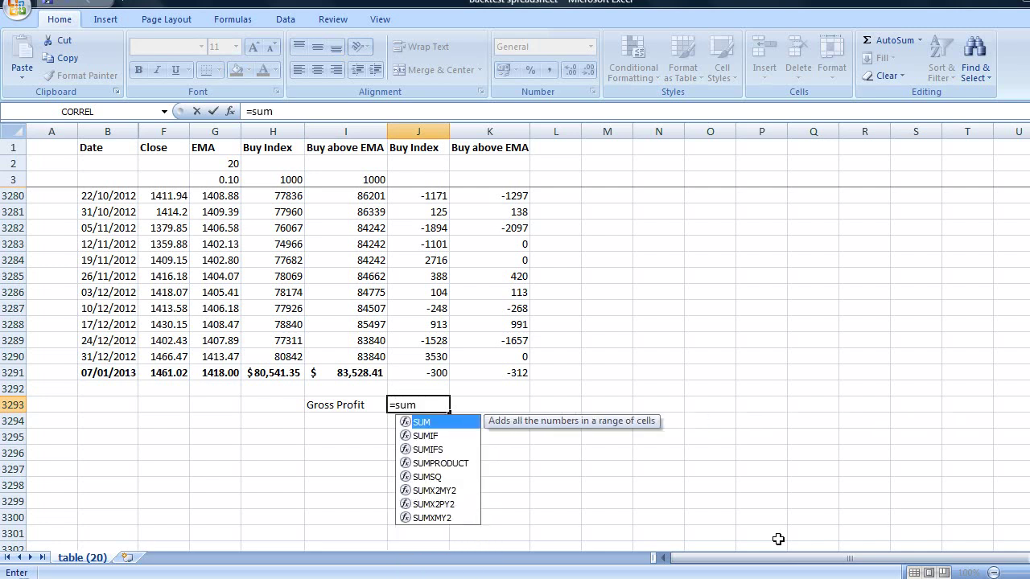
pyautogui.write('if(')
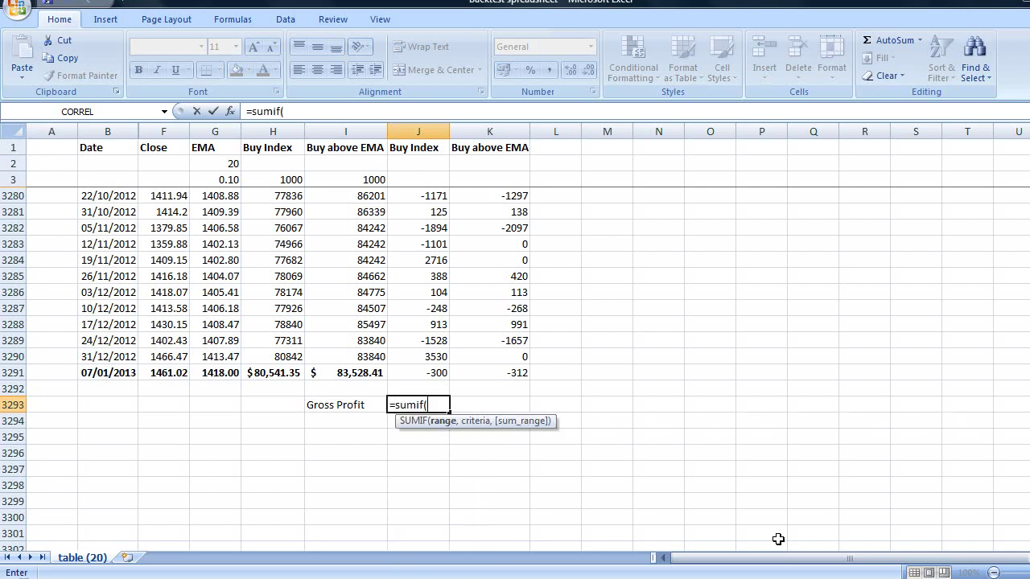
pyautogui.click(432, 372)
pyautogui.moveTo(1029, 555); pyautogui.dragTo(1029, 474)
pyautogui.keyDown('shift'); pyautogui.click(425, 260); pyautogui.keyUp('shift')
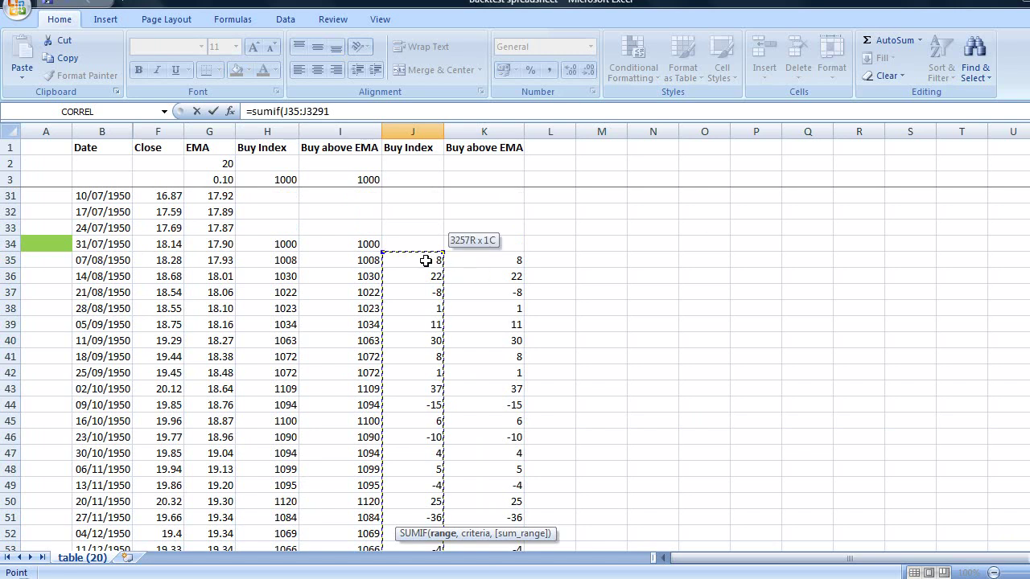
pyautogui.click(349, 111)
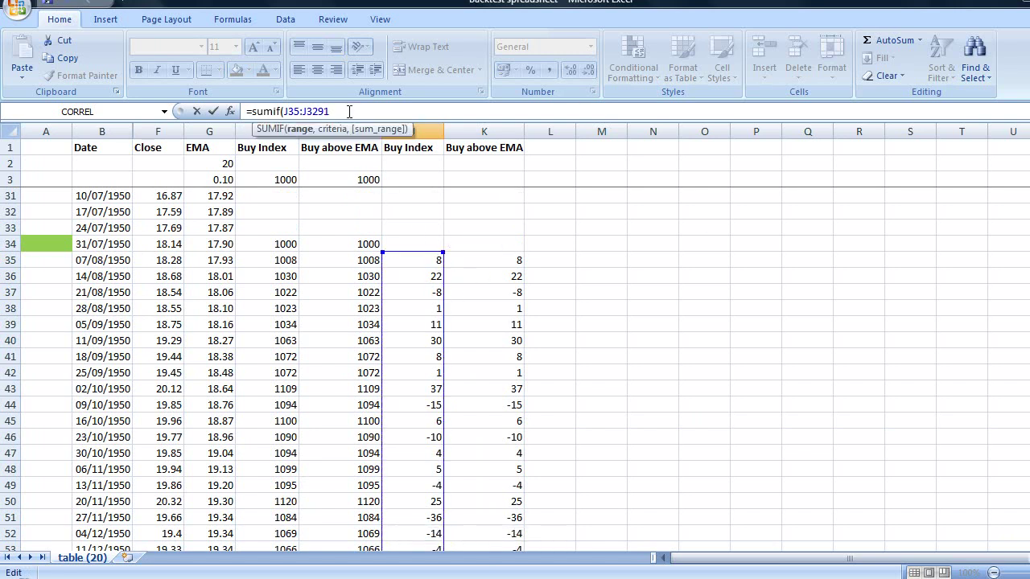
pyautogui.write(',">0')
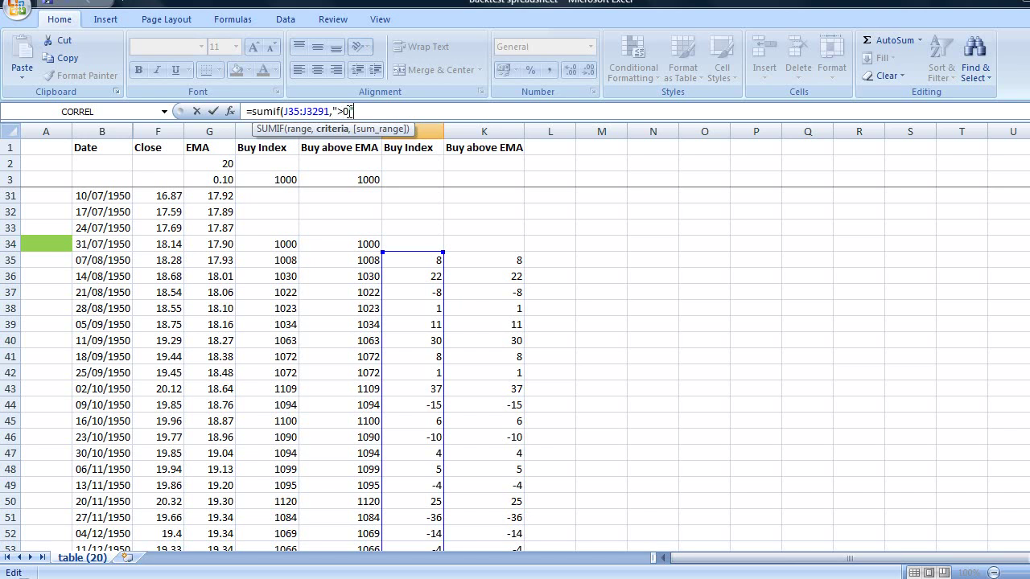
pyautogui.press('Return')
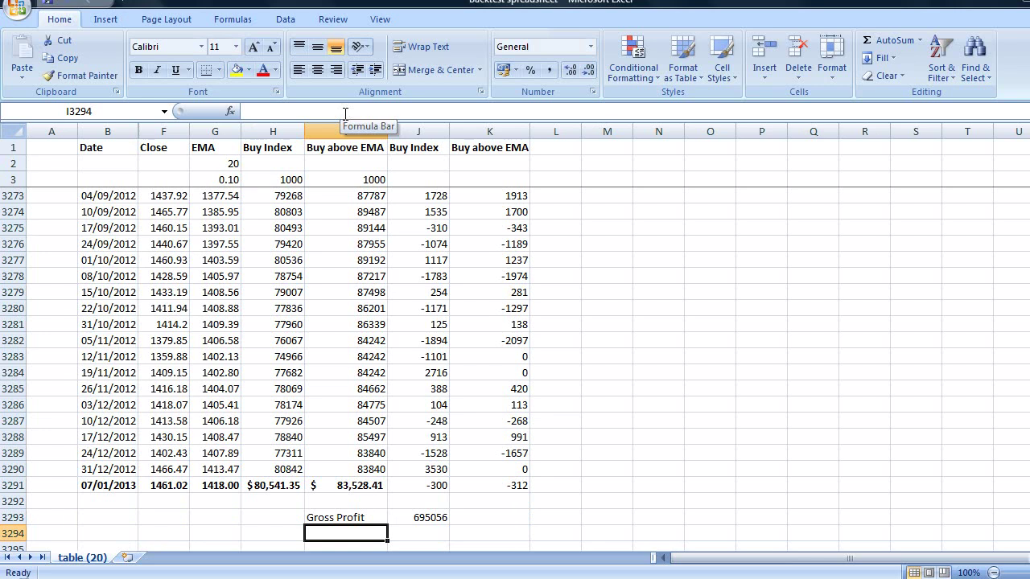
# Anchor the rows in the J3293 formula so it reads =SUMIF(J$35:J$3291,">0")
pyautogui.click(422, 520)
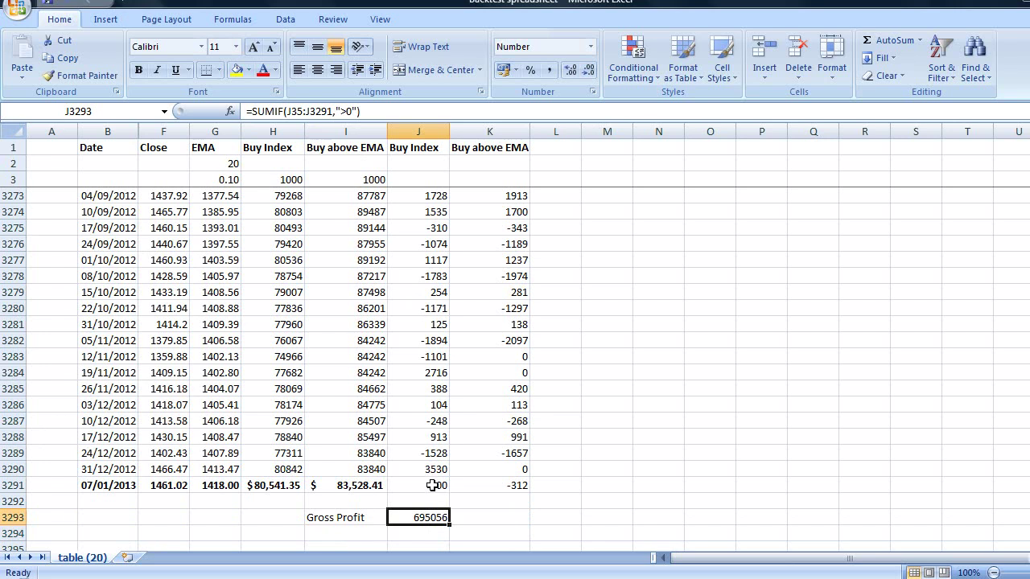
pyautogui.click(290, 111)
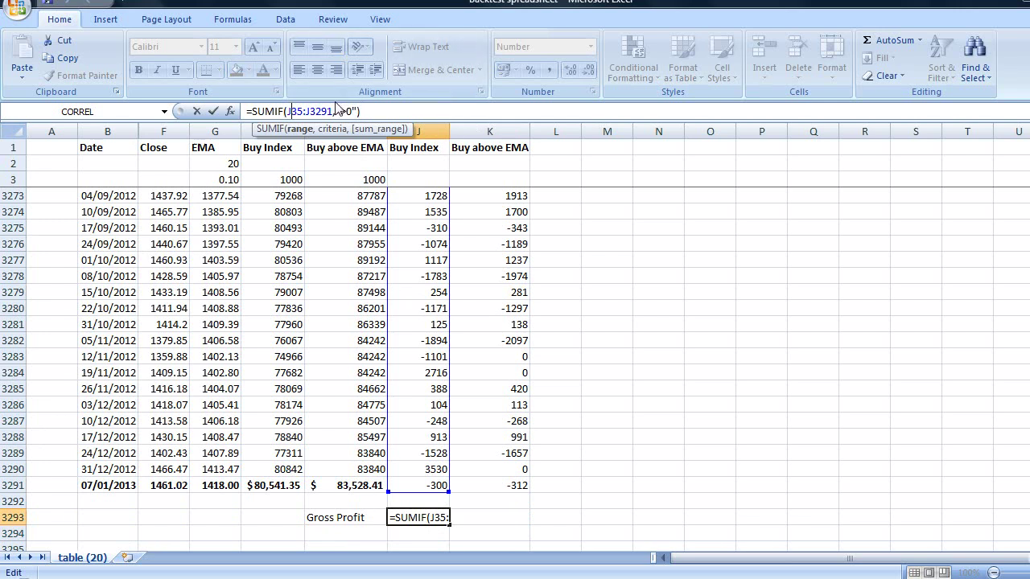
pyautogui.write('$')
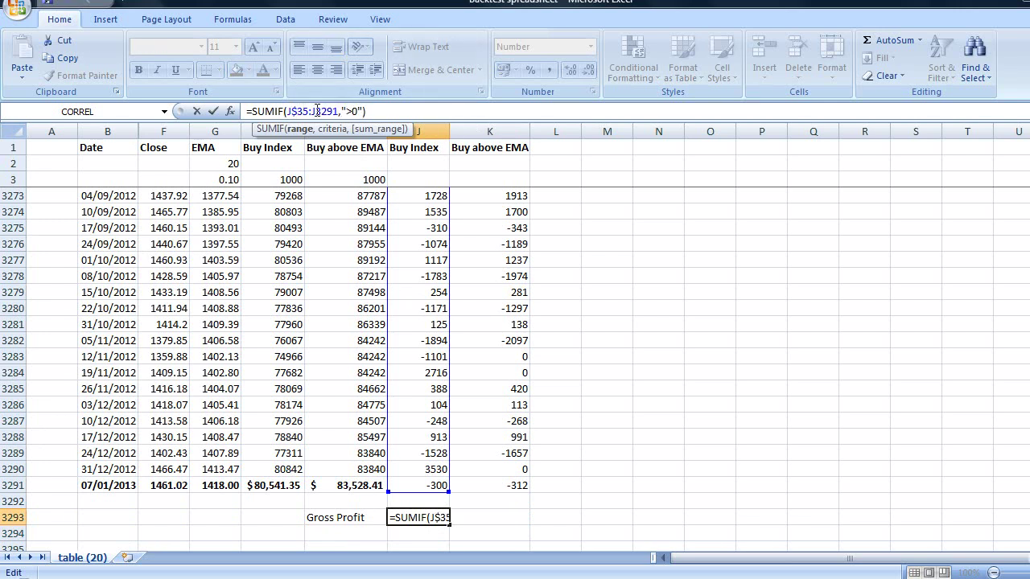
pyautogui.click(318, 111)
pyautogui.write('$')
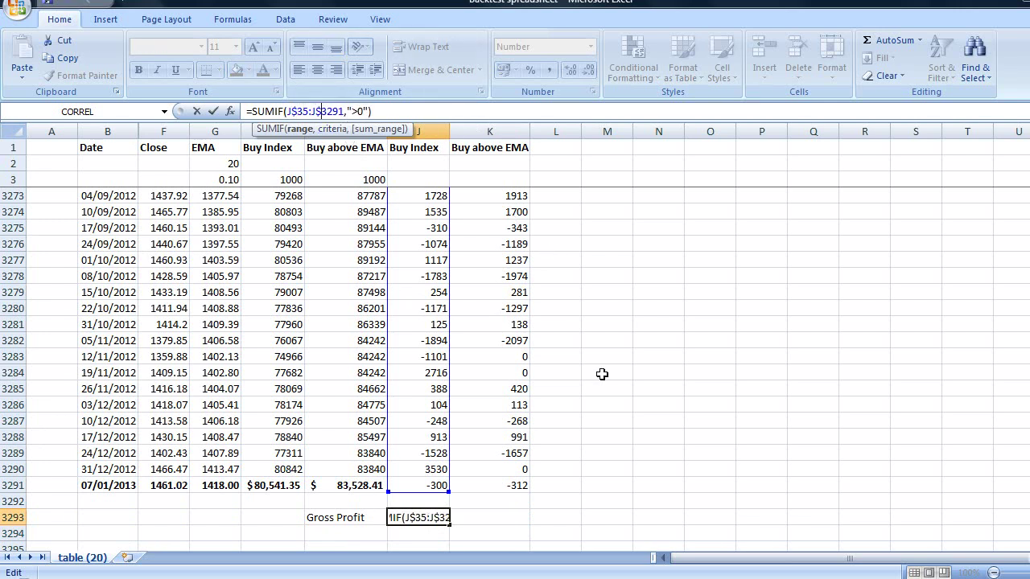
pyautogui.press('Return')
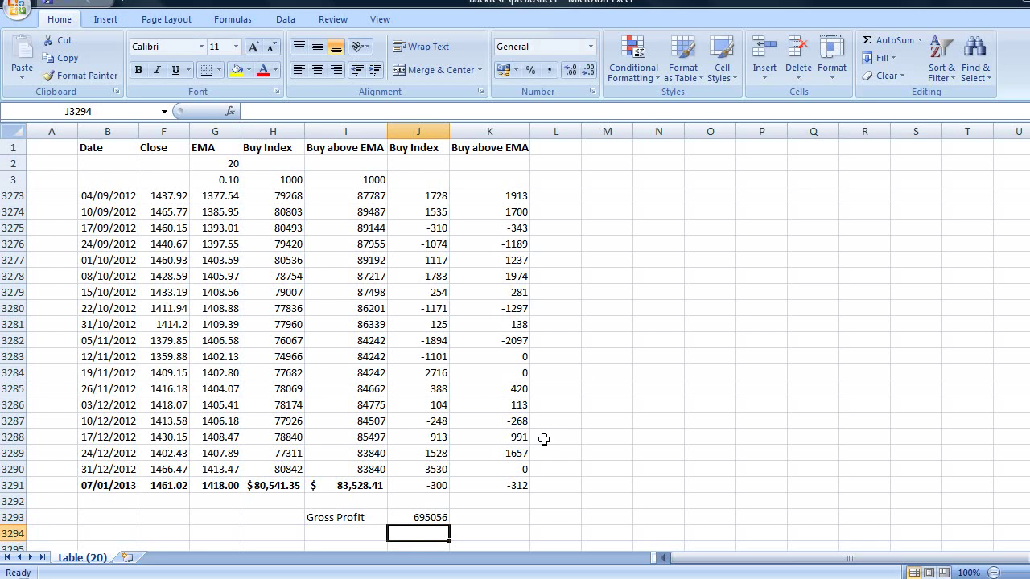
# Copy the gross profit formula from J3293 across to K3293 for the Buy above EMA column
pyautogui.click(421, 518)
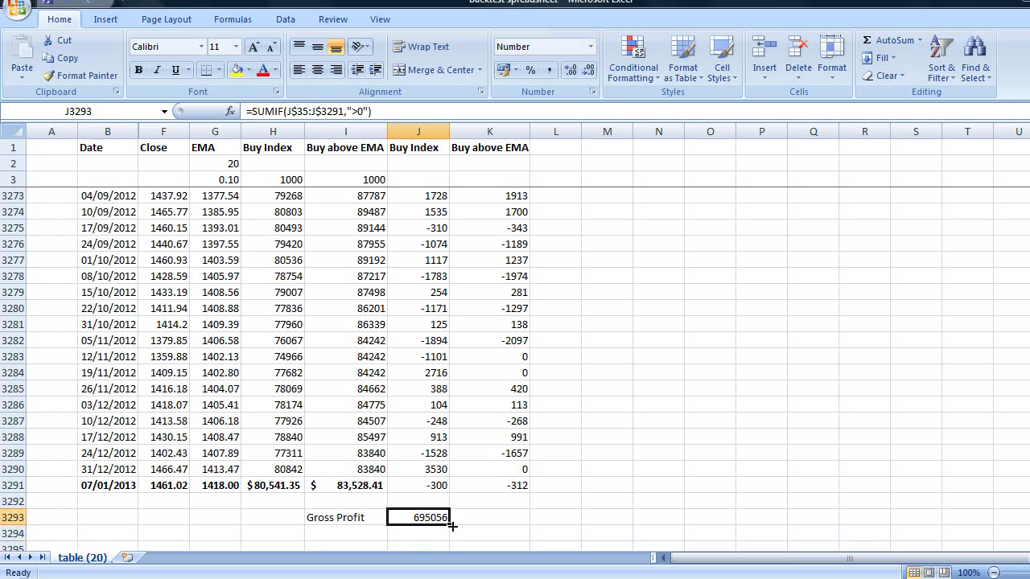
pyautogui.moveTo(448, 524); pyautogui.dragTo(519, 527)
pyautogui.click(578, 497)
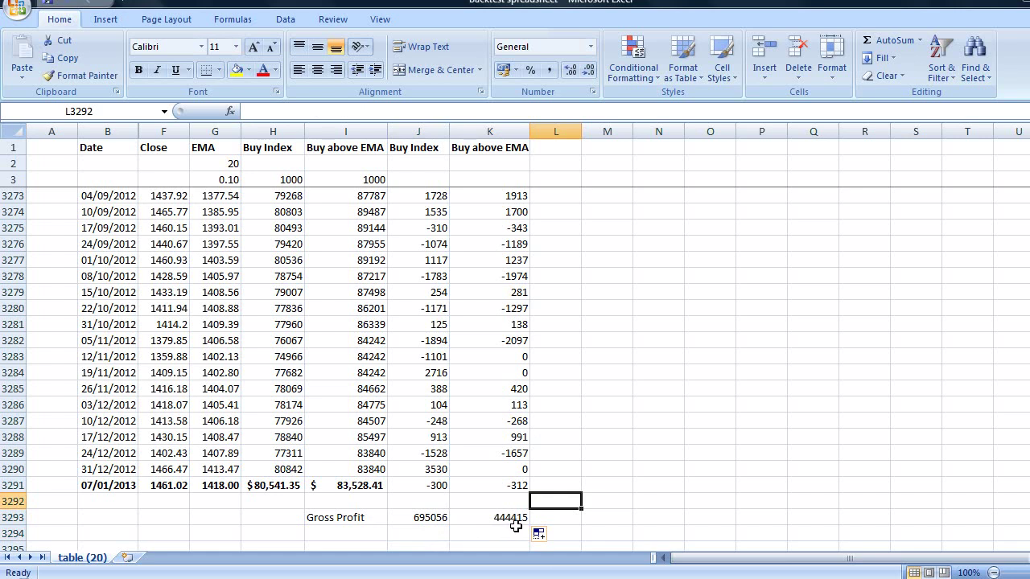
pyautogui.scroll(-3, 418, 506)
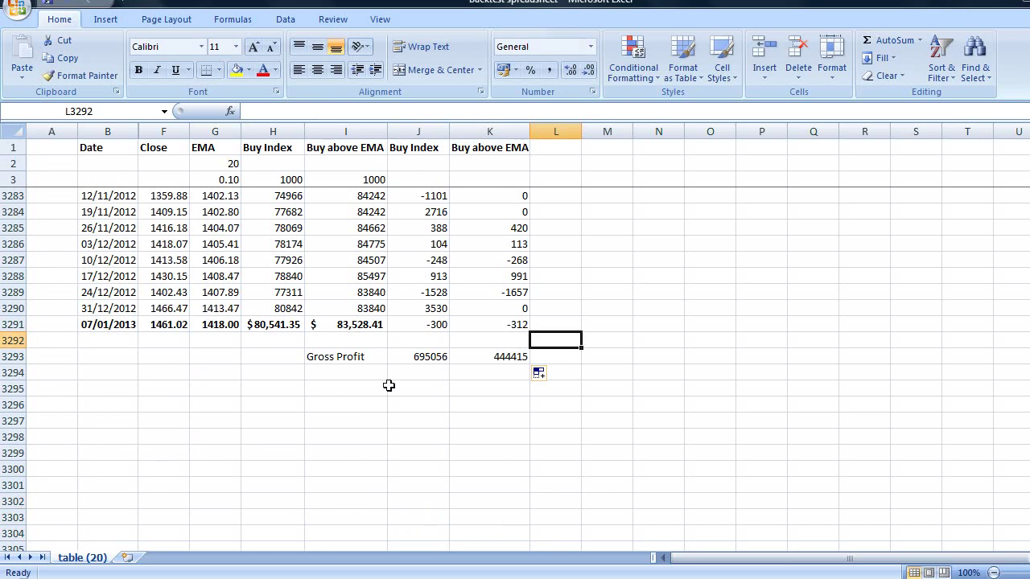
# Enter the label "Gross Loss" in cell I3294, directly below Gross Profit
pyautogui.click(342, 372)
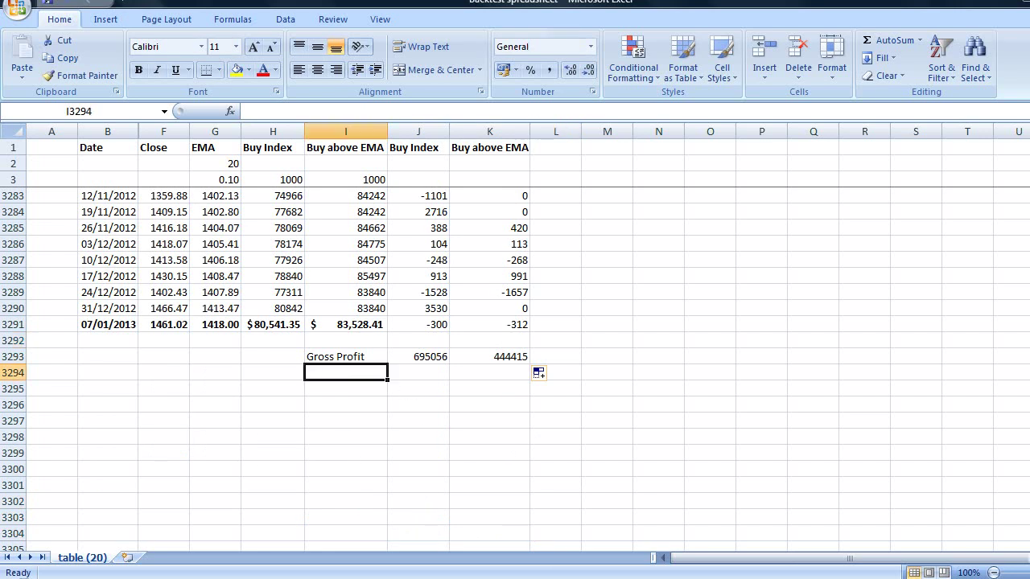
pyautogui.write('Gross')
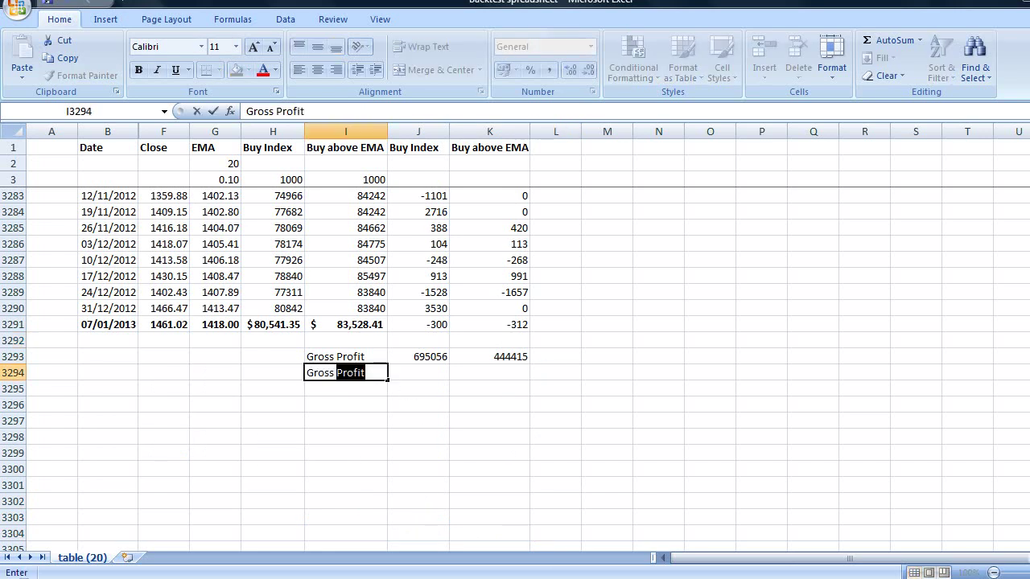
pyautogui.write(' LOs')
pyautogui.press('BackSpace')
pyautogui.press('BackSpace')
pyautogui.write('o')
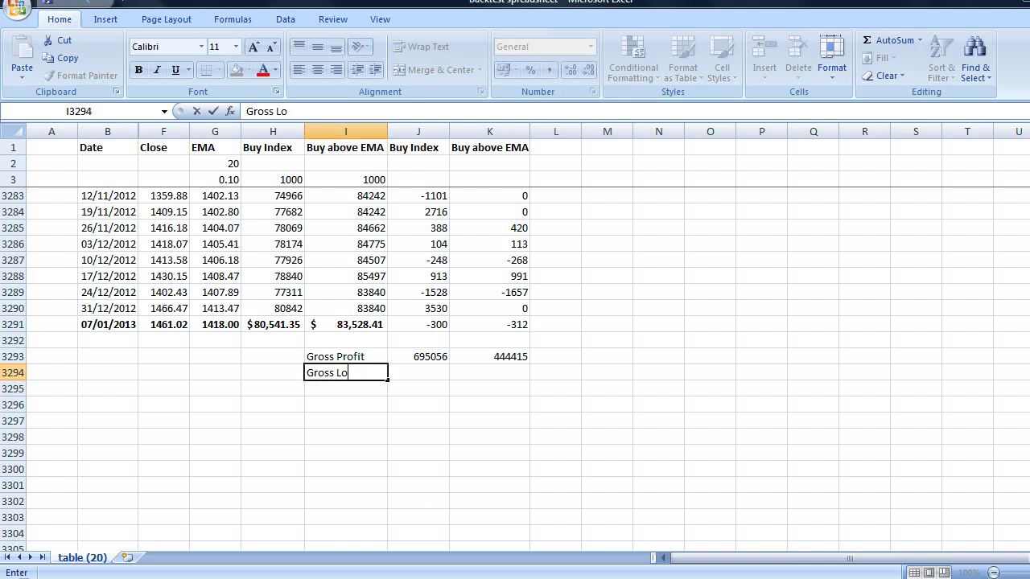
pyautogui.write('ss')
pyautogui.press('Tab')
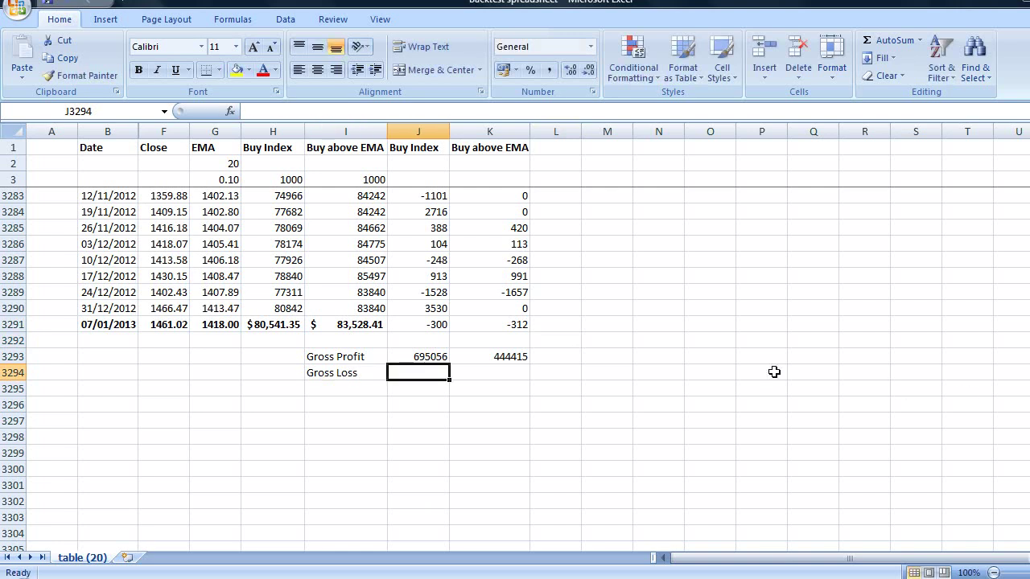
# Copy the gross profit formula from J3293 down to J3294 and change its criterion so it reads =SUMIF(J$35:J$3291,"<0")
pyautogui.click(434, 357)
pyautogui.moveTo(448, 363); pyautogui.dragTo(448, 380)
pyautogui.click(418, 372)
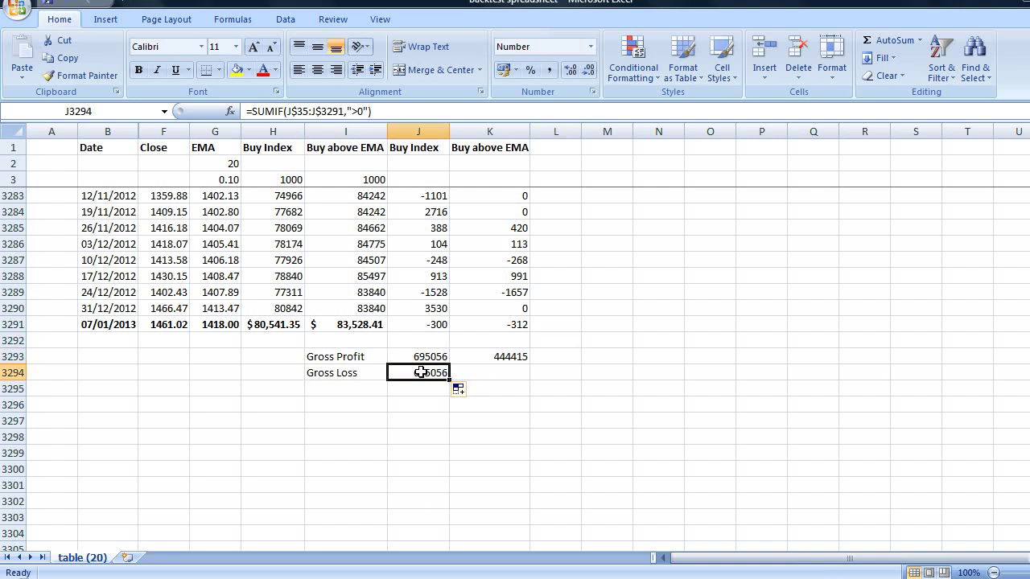
pyautogui.click(355, 113)
pyautogui.press('BackSpace')
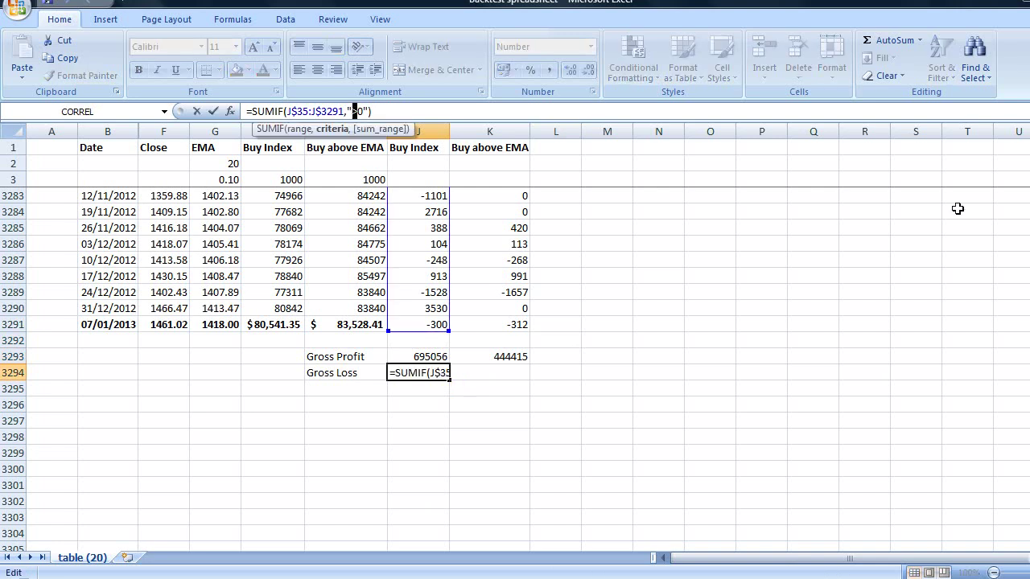
pyautogui.write('<')
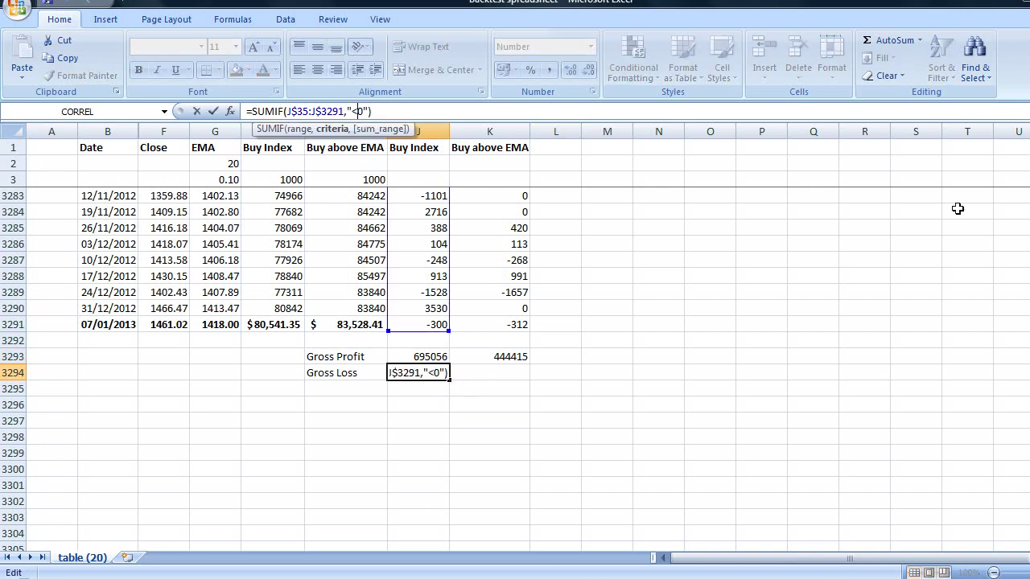
pyautogui.press('Return')
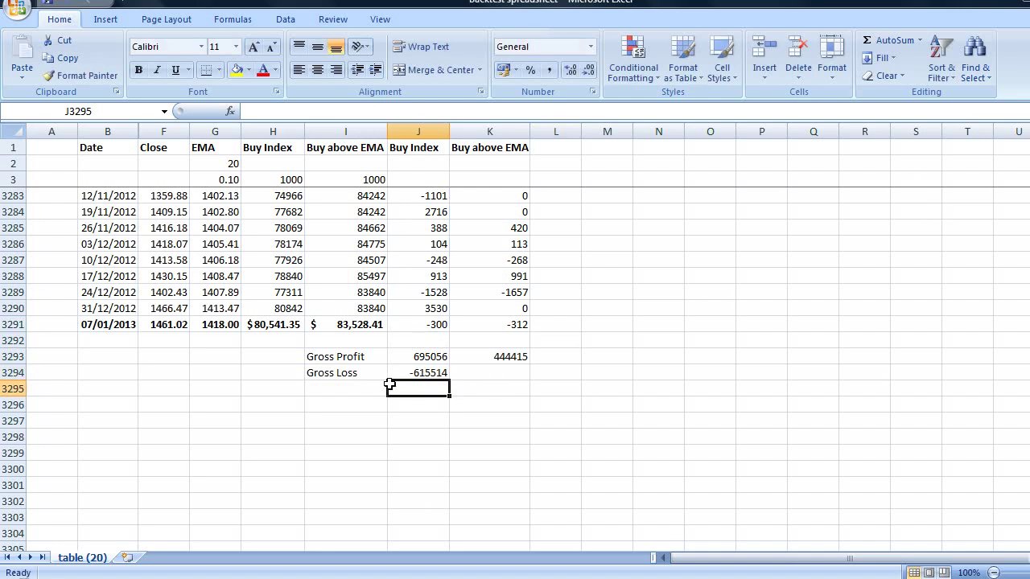
# Enter the label "Net Profit" in cell I3295, directly below Gross Loss
pyautogui.click(331, 387)
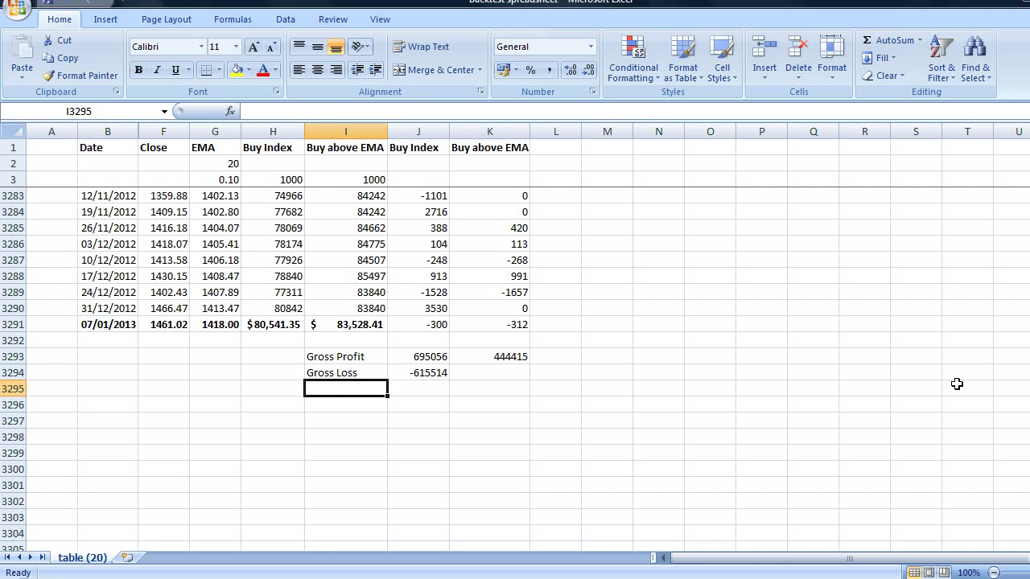
pyautogui.write('Net')
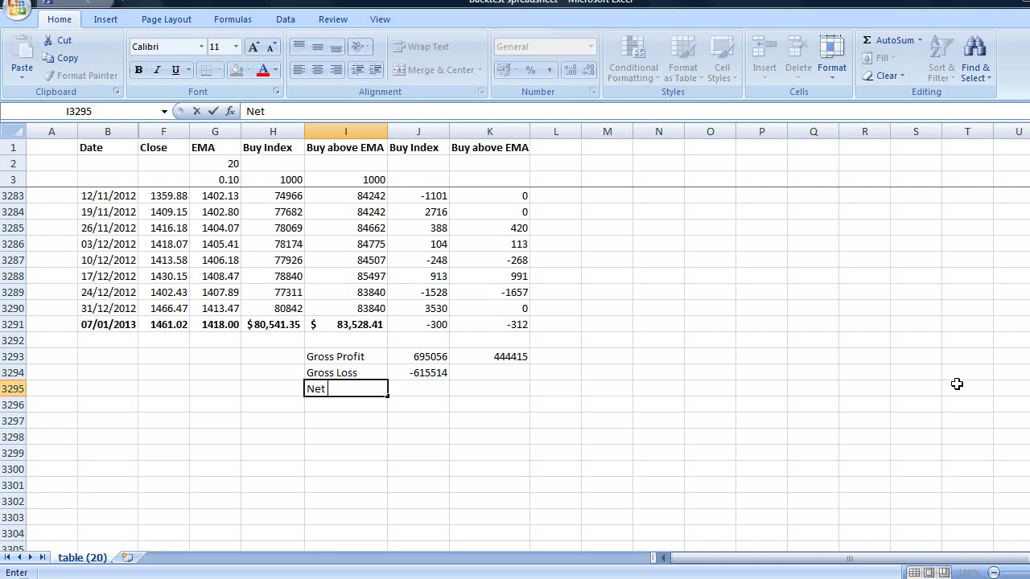
pyautogui.write(' Profit')
pyautogui.press('Return')
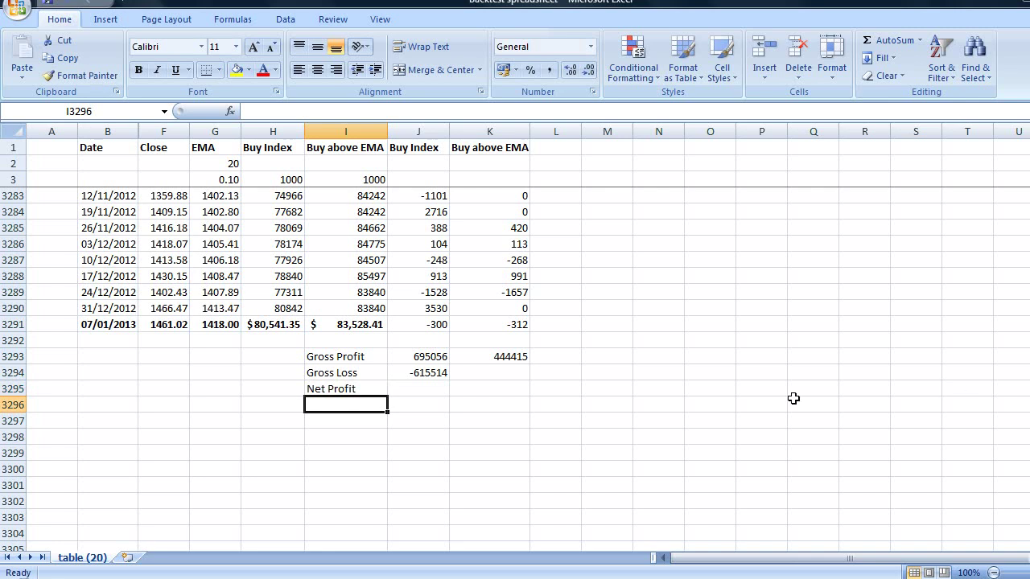
# Enter =SUM(J3293:J3294) in cell J3295 to calculate the Buy Index net profit
pyautogui.click(441, 389)
pyautogui.write('=sum(')
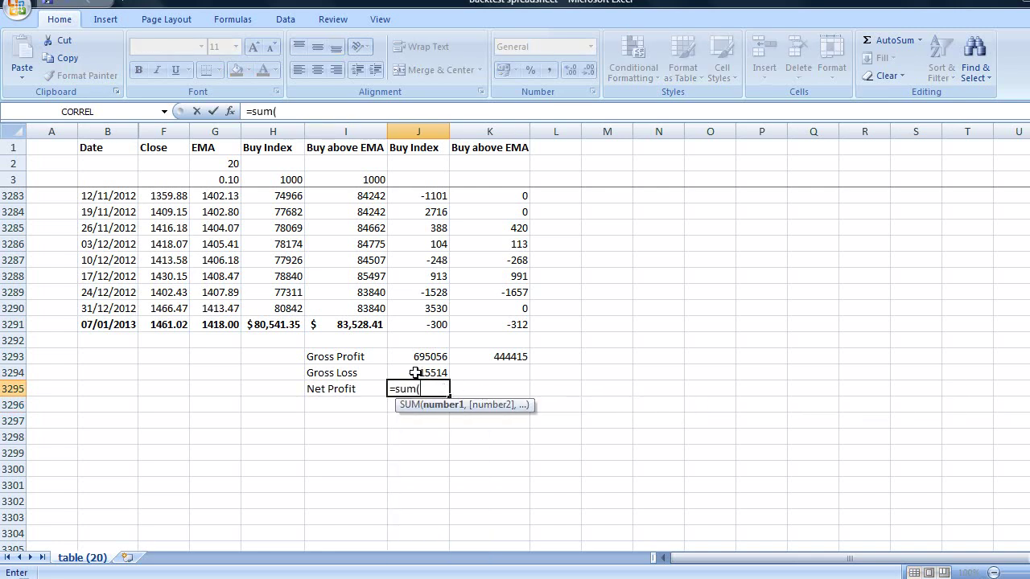
pyautogui.moveTo(415, 374); pyautogui.dragTo(413, 356)
pyautogui.write(')')
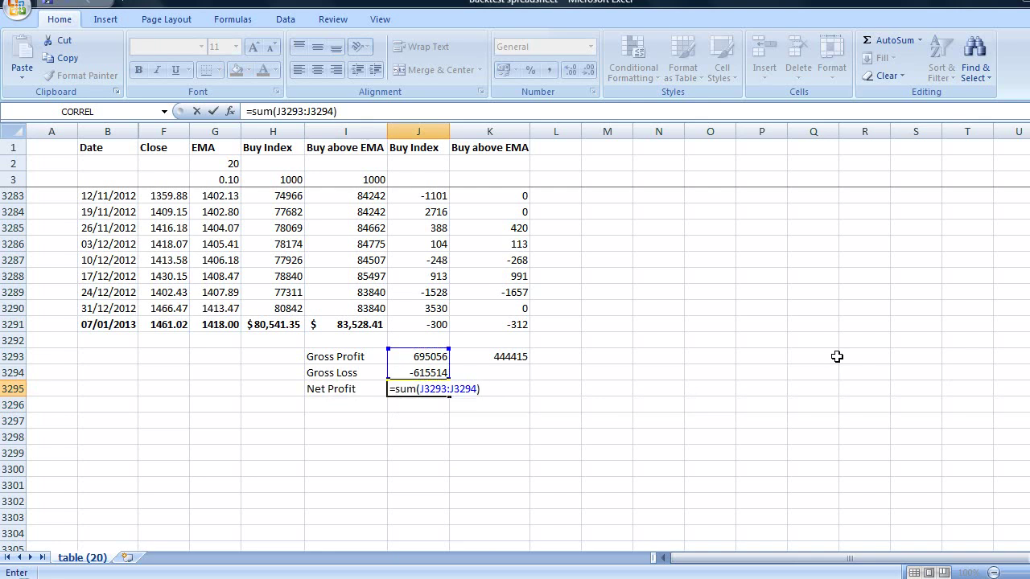
pyautogui.press('Return')
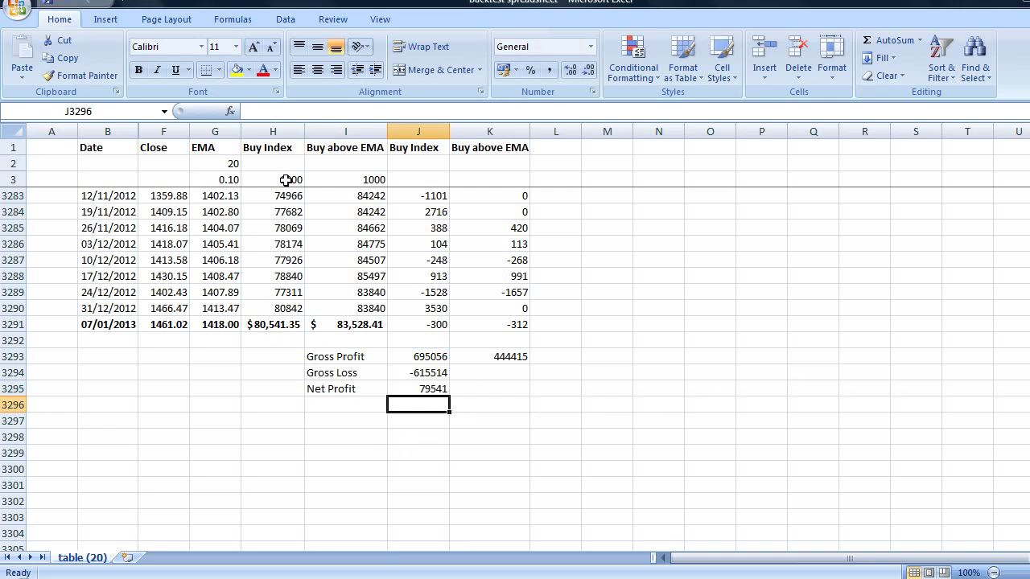
# Copy the gross loss and net profit formulas from J3294:J3295 across to column K for Buy above EMA
pyautogui.click(435, 389)
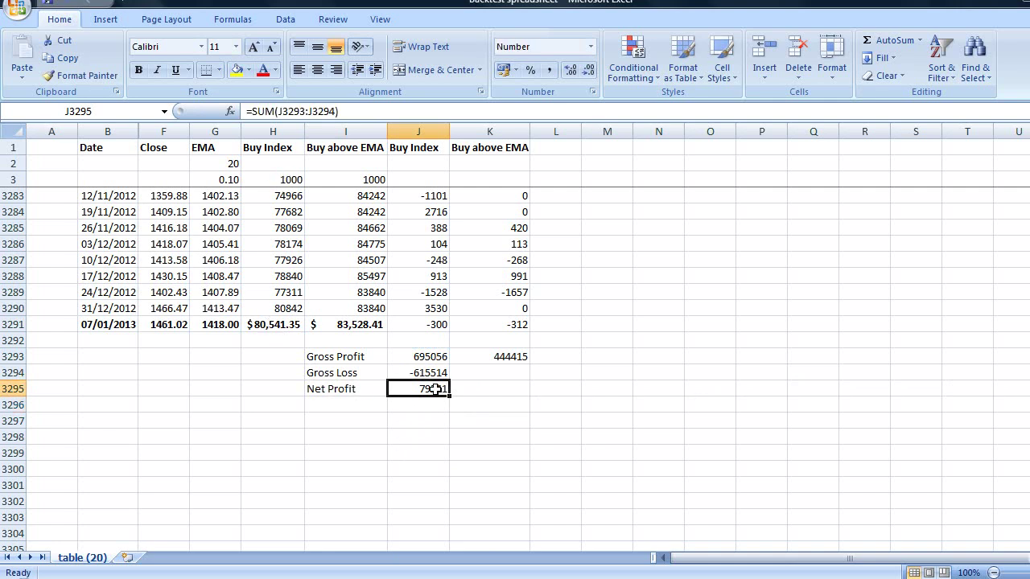
pyautogui.moveTo(435, 372); pyautogui.dragTo(521, 397)
pyautogui.click(504, 434)
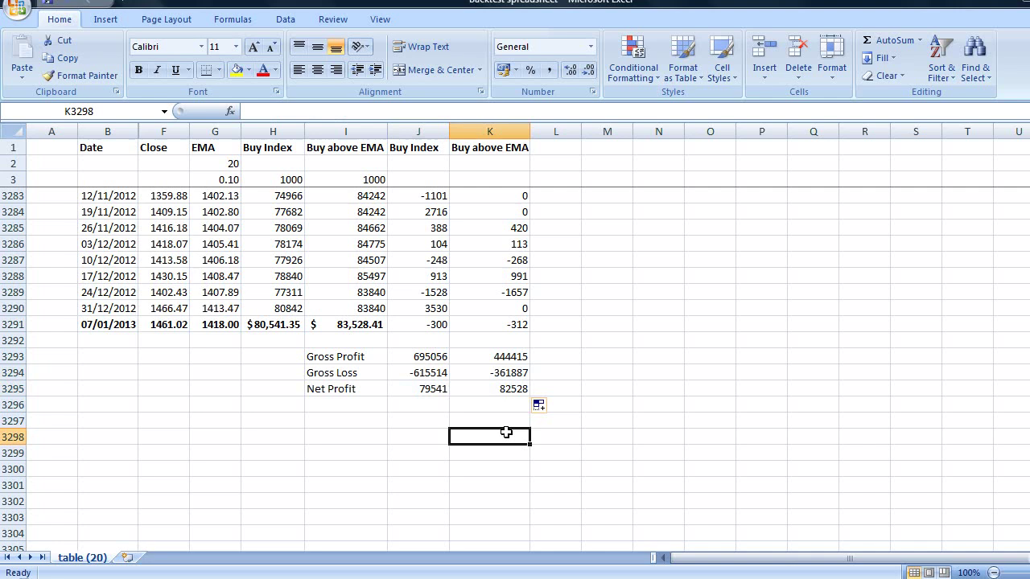
# Enter the label "Number of Winning Trades" in cell I3296 and autofit column I to its contents
pyautogui.click(338, 404)
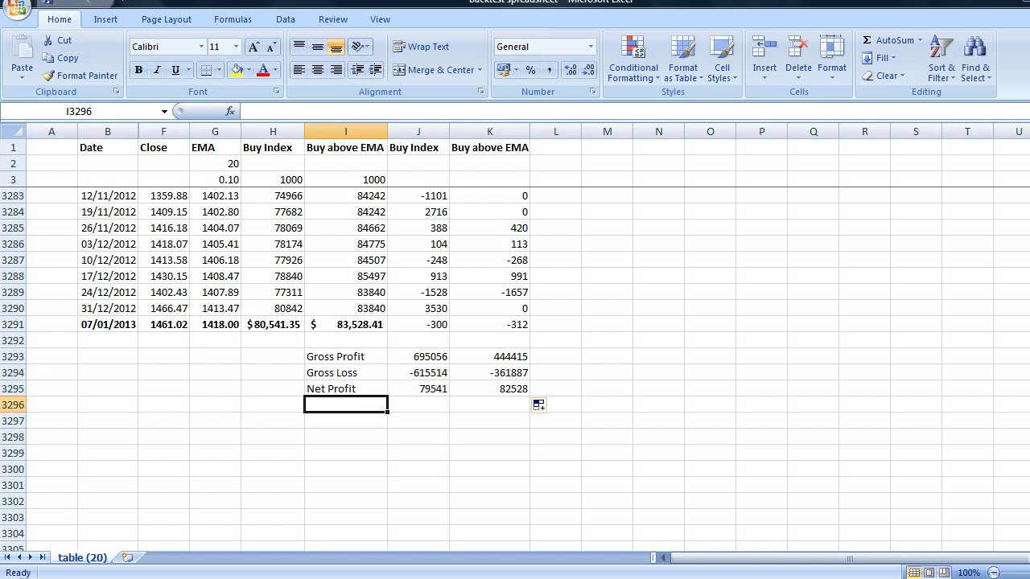
pyautogui.write('N')
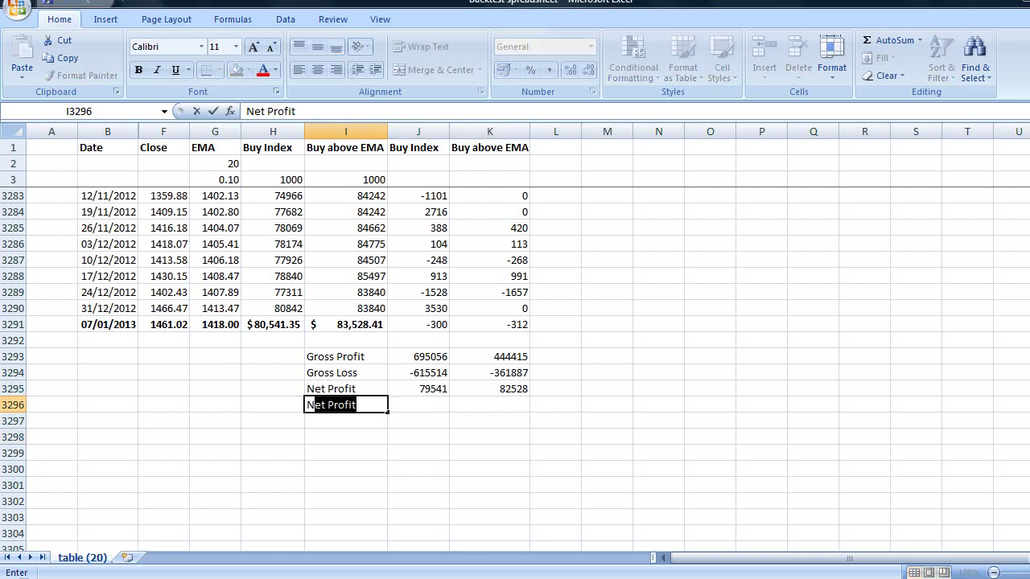
pyautogui.write('umber of W')
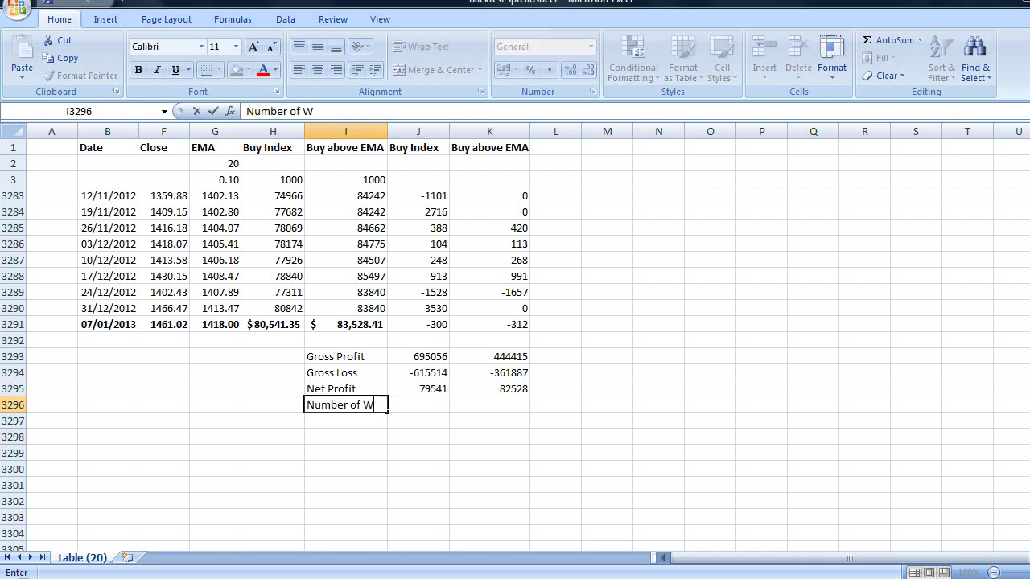
pyautogui.write('inning Trades')
pyautogui.press('Tab')
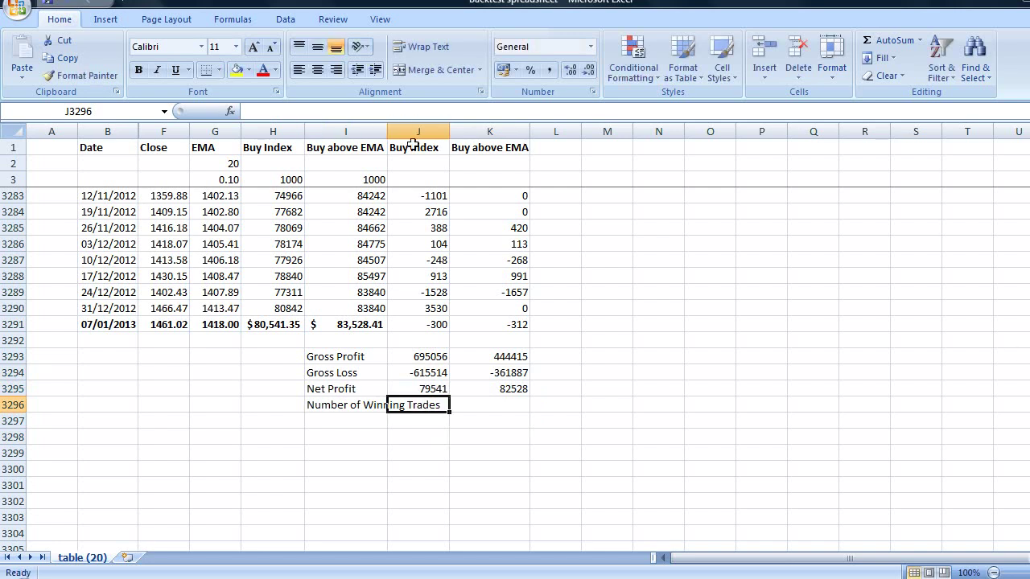
pyautogui.doubleClick(387, 132)
# Copy the gross profit formula from J3293 into J3296 and change its function so it reads =COUNTIF(J$35:J$3291,">0")
pyautogui.rightClick(483, 363)
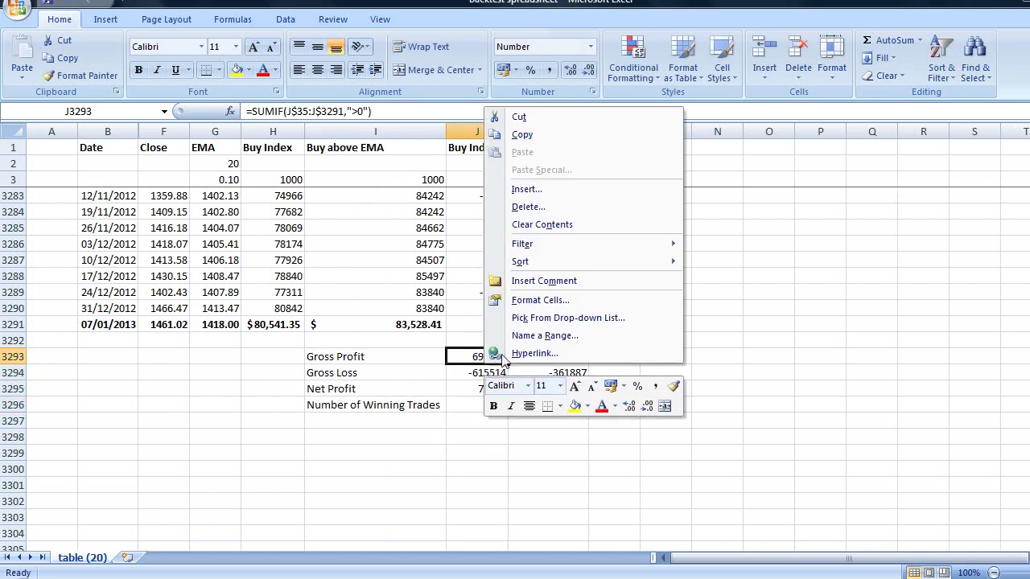
pyautogui.click(523, 137)
pyautogui.click(484, 402)
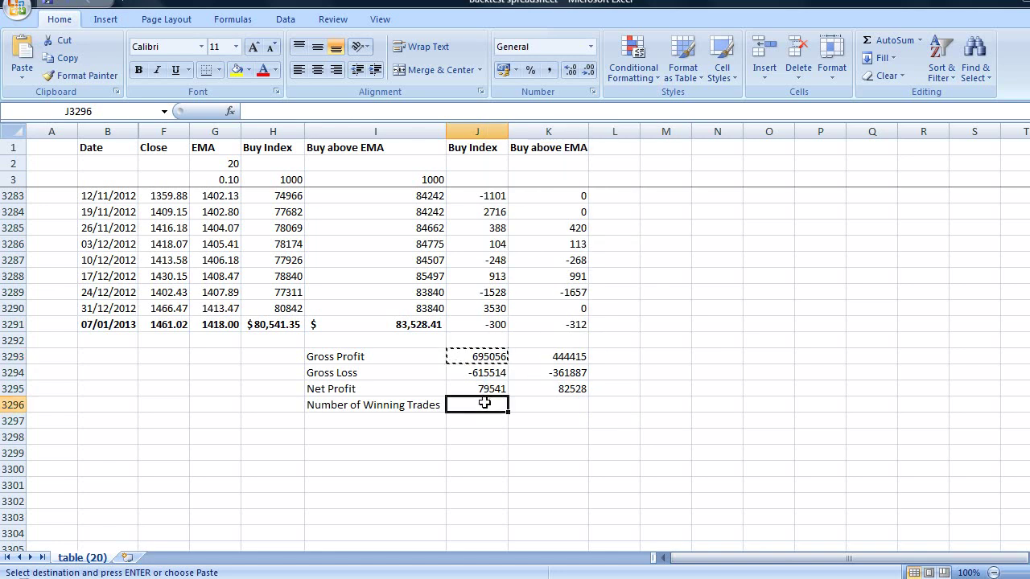
pyautogui.hotkey('ctrl', 'v')
pyautogui.press('Escape')
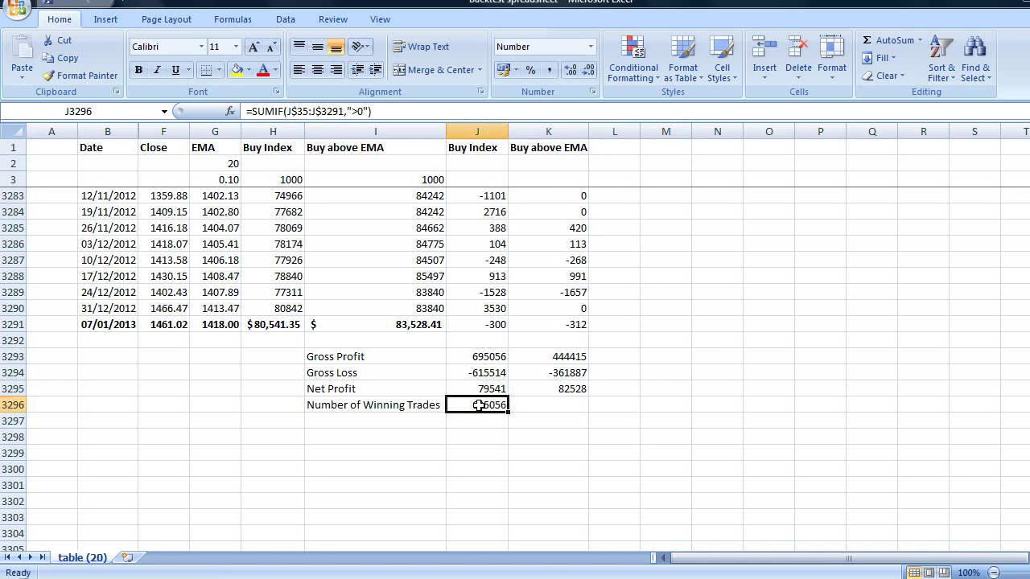
pyautogui.click(281, 114)
pyautogui.moveTo(279, 111); pyautogui.dragTo(259, 111)
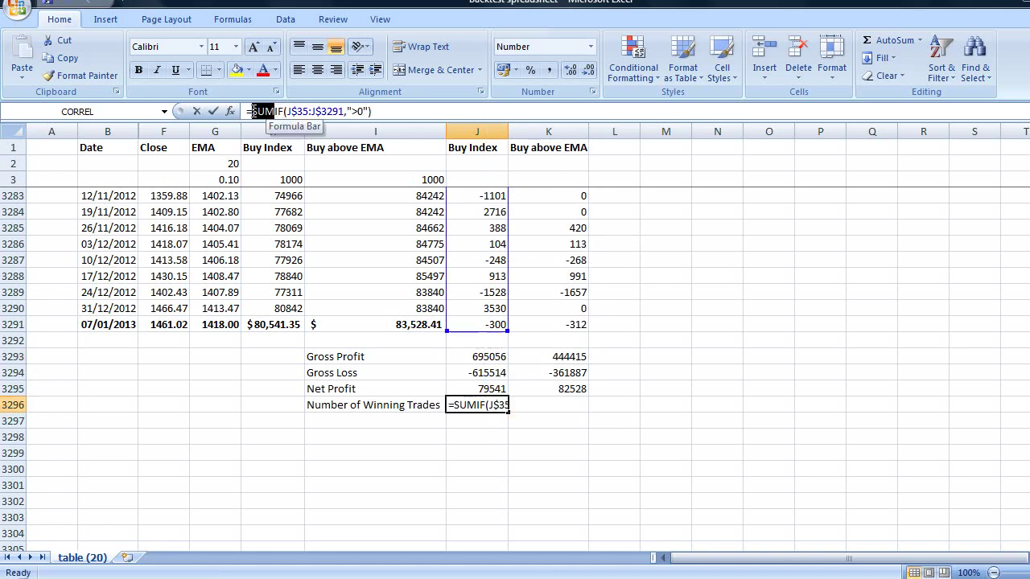
pyautogui.write('COUNT')
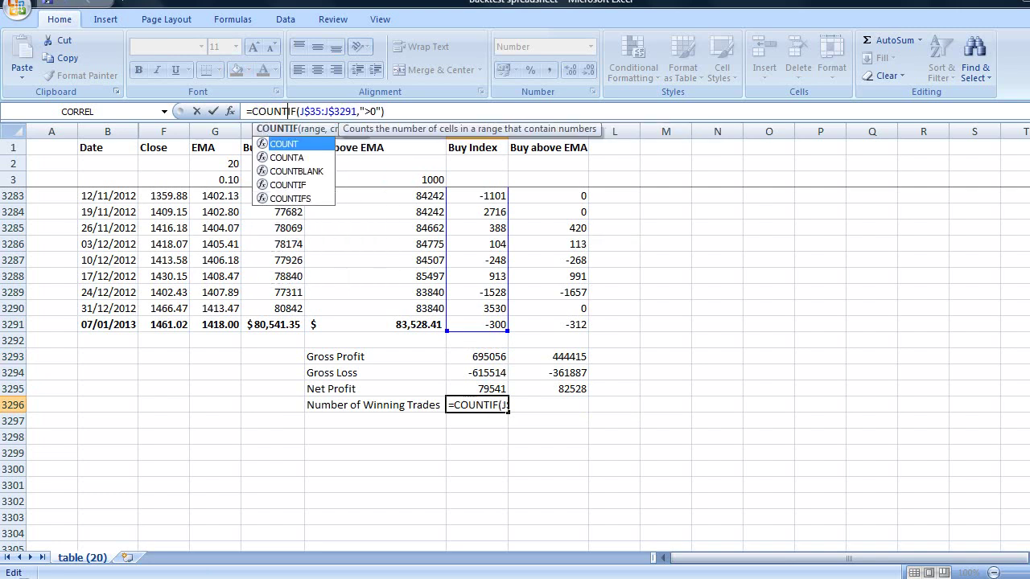
pyautogui.press('Return')
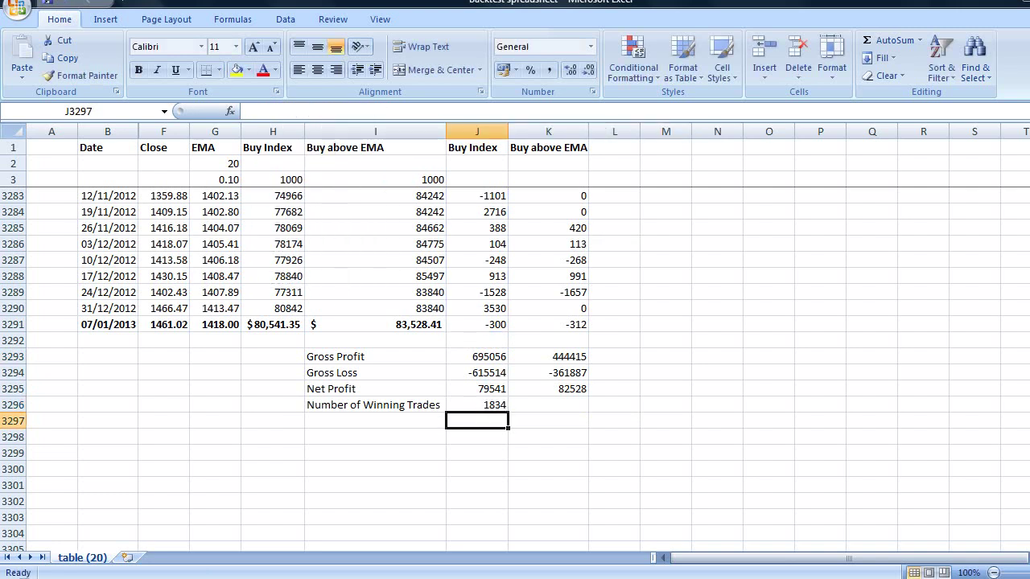
# Enter the label "Number of Losing Trades" in cell I3297 below the winning trades label
pyautogui.click(346, 422)
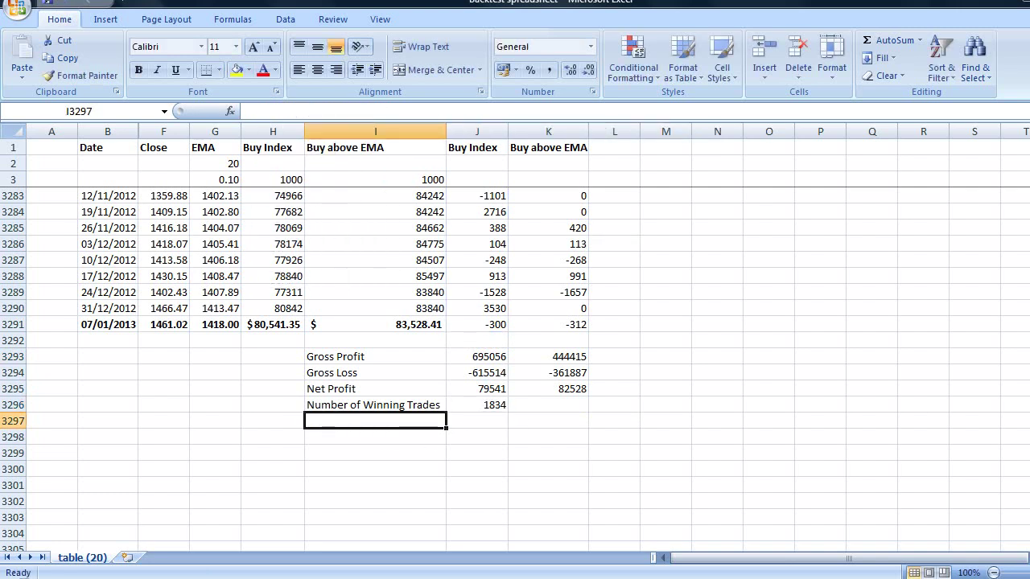
pyautogui.write('Number')
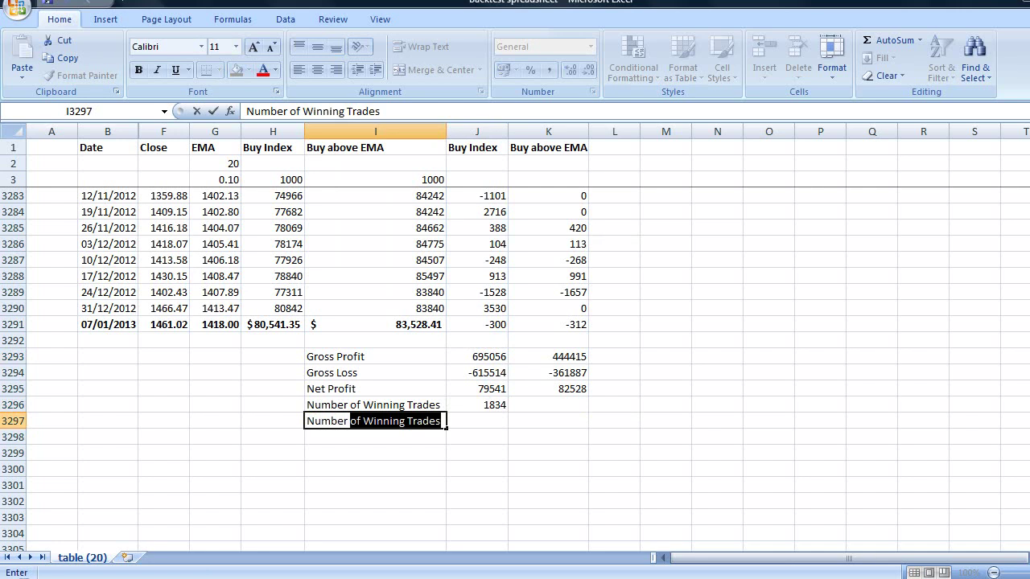
pyautogui.write(' of Losing')
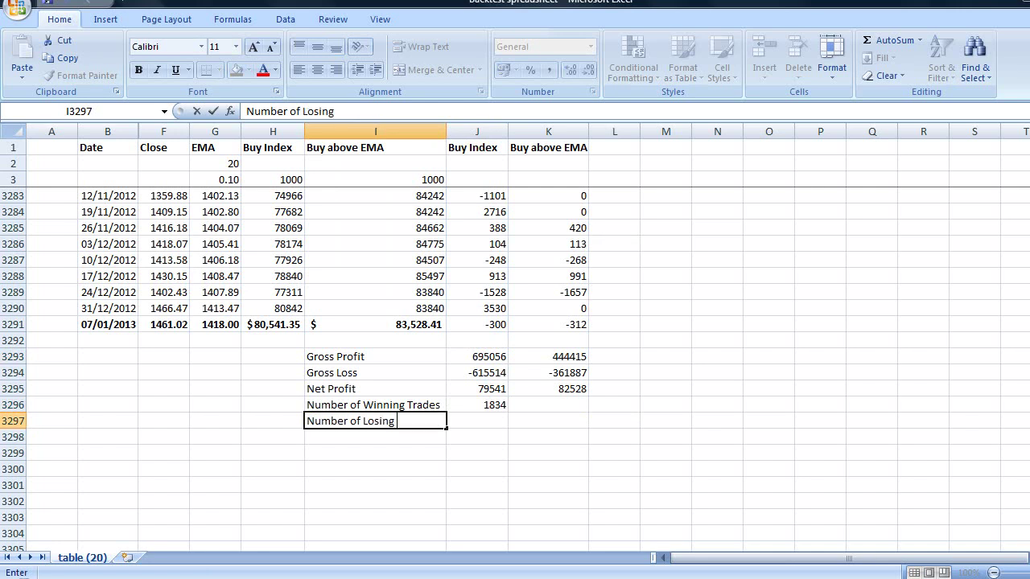
pyautogui.write(' Trades')
pyautogui.press('Tab')
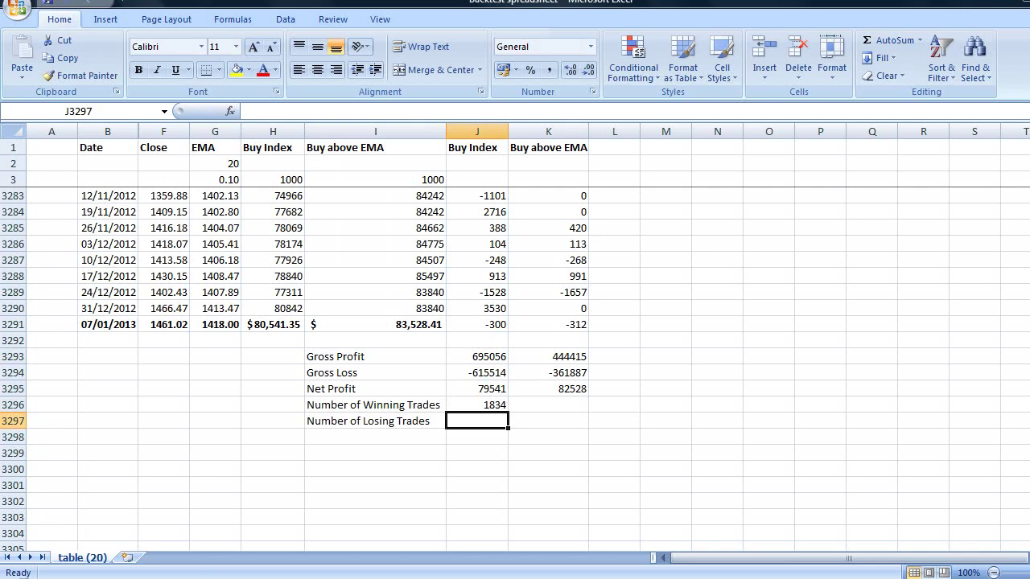
# Copy the winning trades formula from J3296 into J3297 and change its criterion so it reads =COUNTIF(J$35:J$3291,"<0")
pyautogui.click(498, 409)
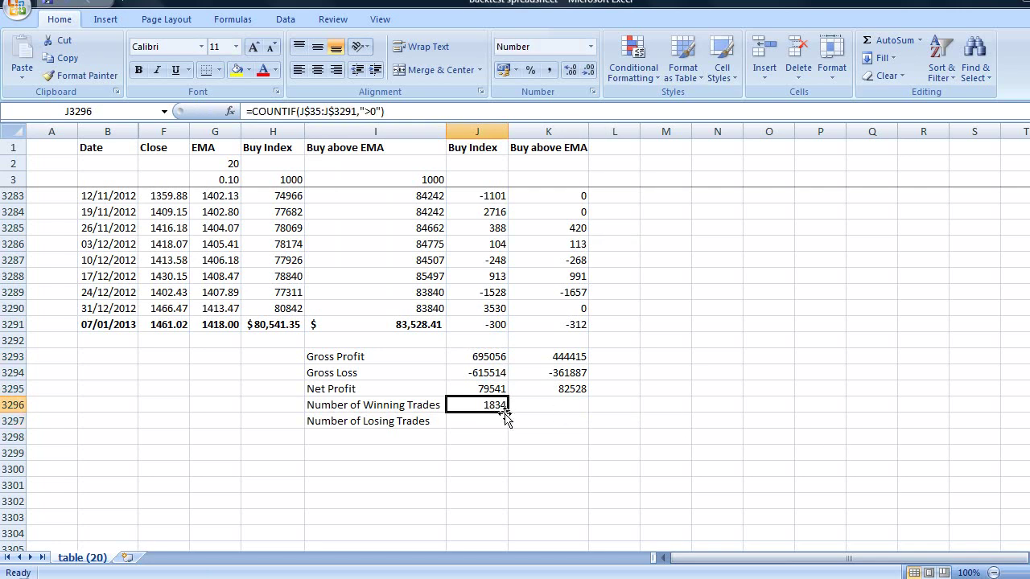
pyautogui.moveTo(508, 413); pyautogui.dragTo(503, 425)
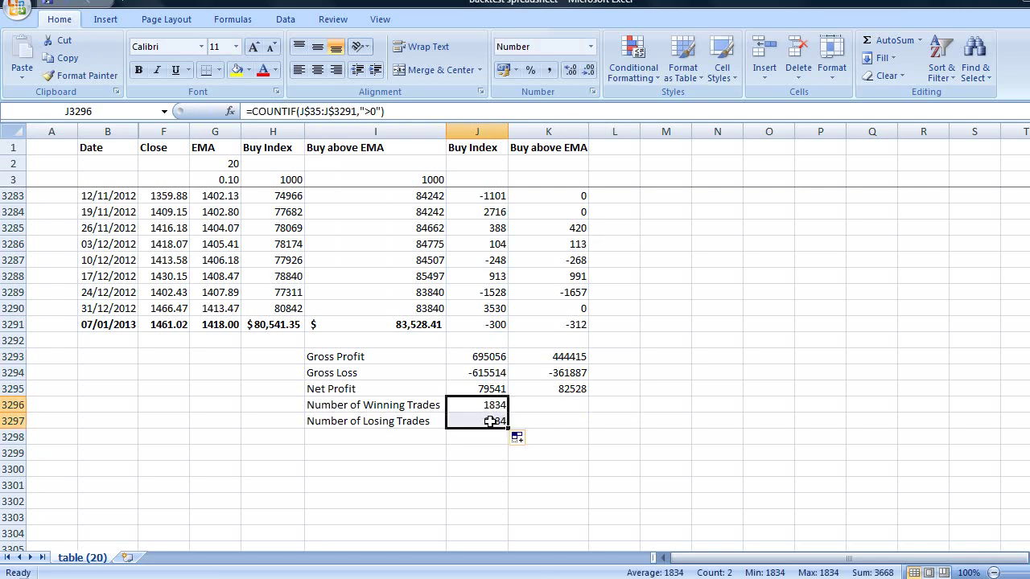
pyautogui.click(489, 421)
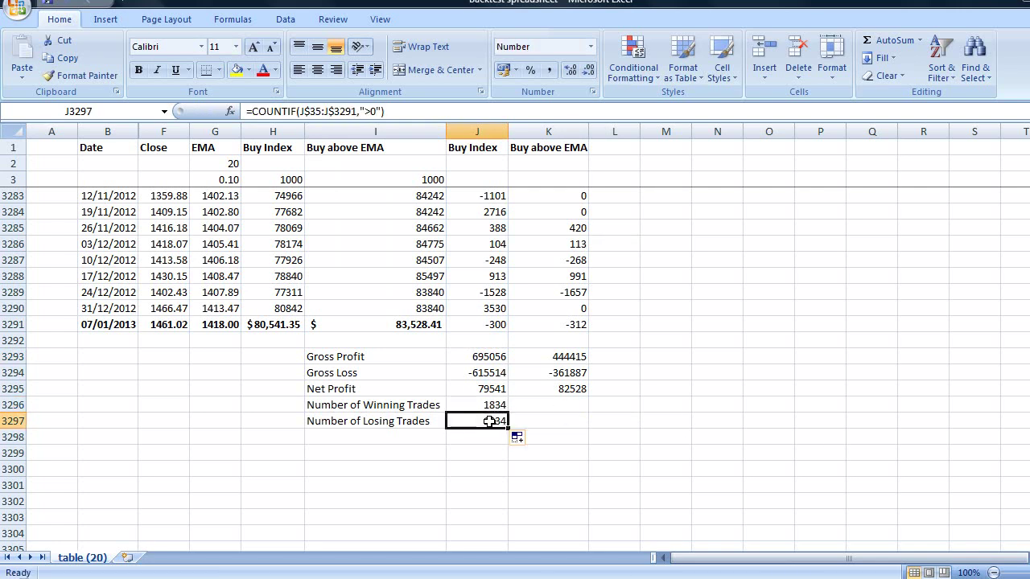
pyautogui.click(366, 111)
pyautogui.doubleClick(367, 111)
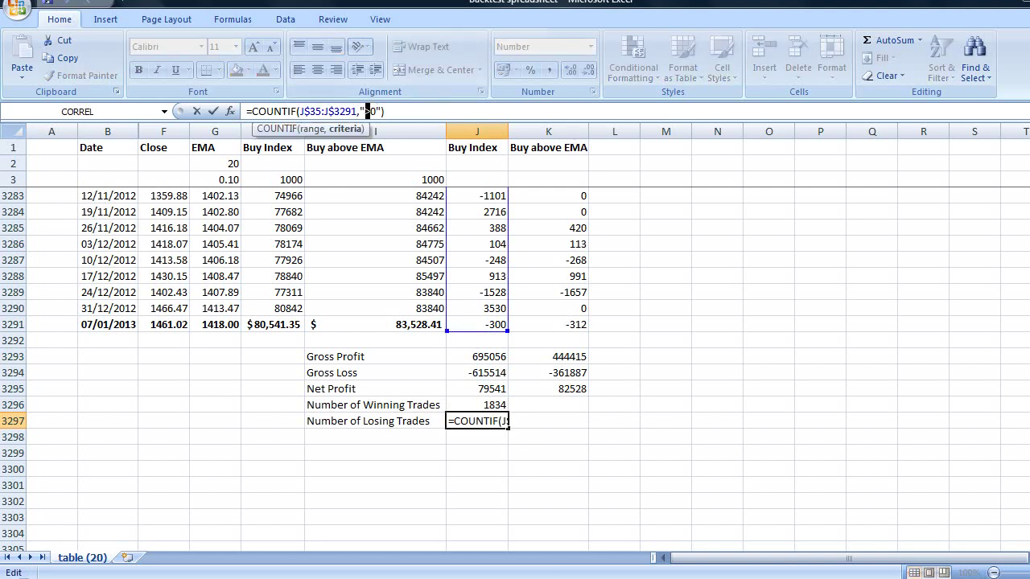
pyautogui.write('<')
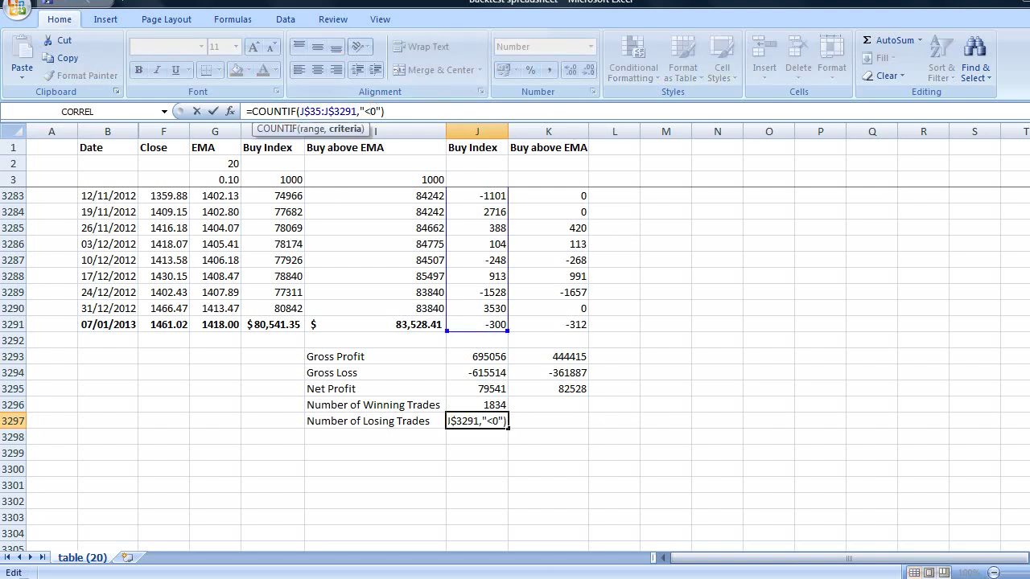
pyautogui.press('Return')
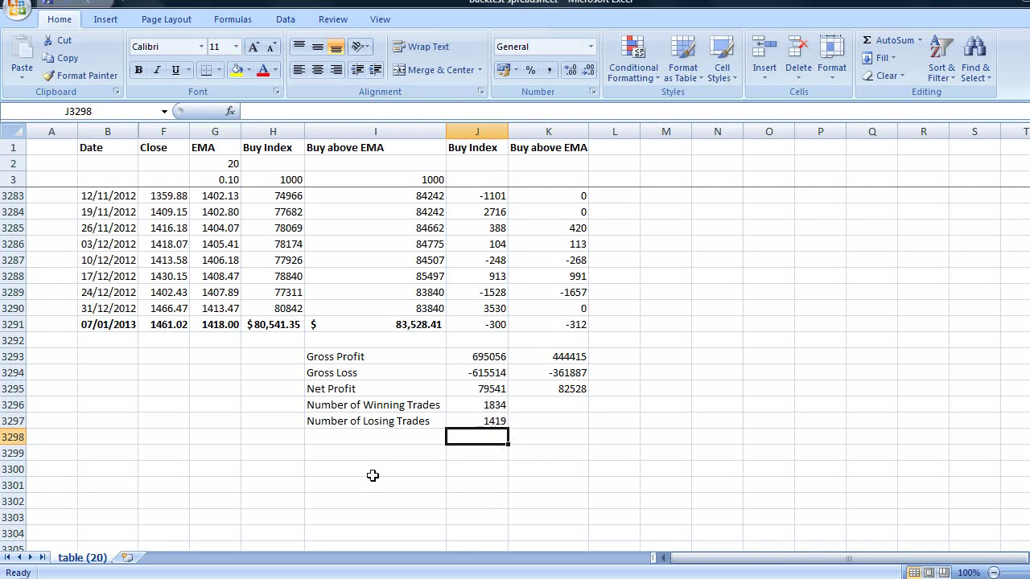
# Enter the label "% Winning Trades" in cell I3298 below the losing trades label
pyautogui.click(331, 436)
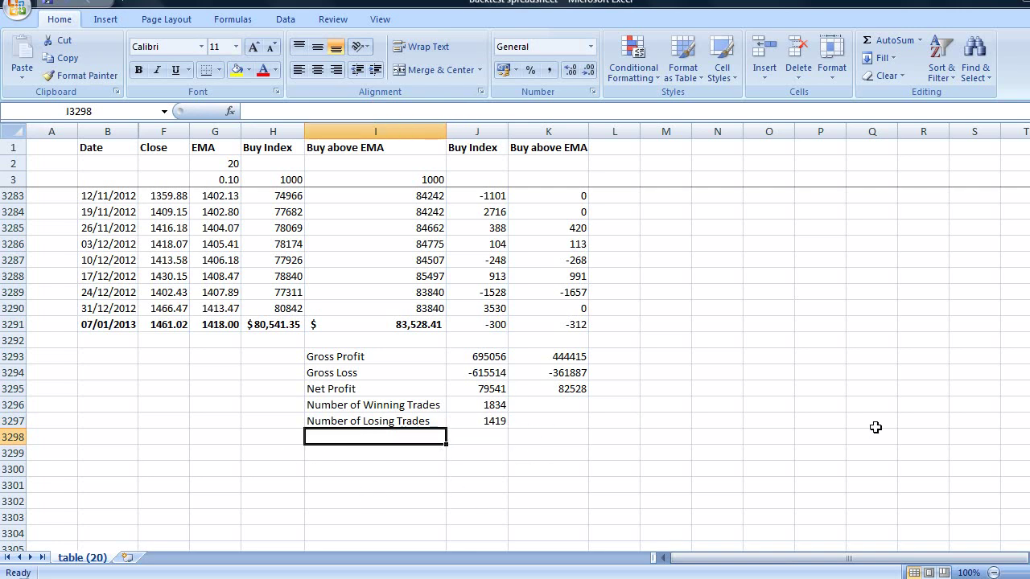
pyautogui.write('%')
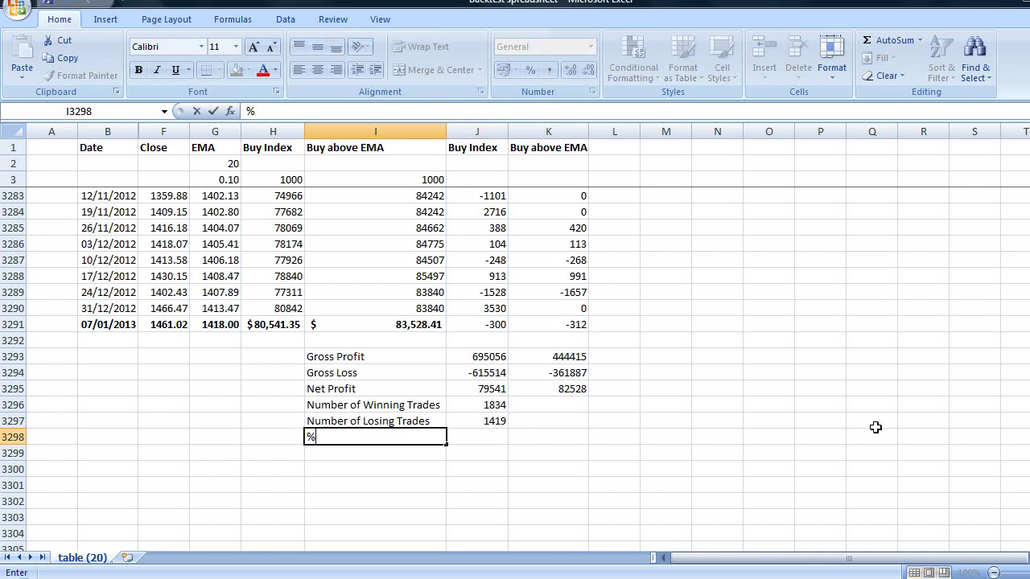
pyautogui.write(' Winning T')
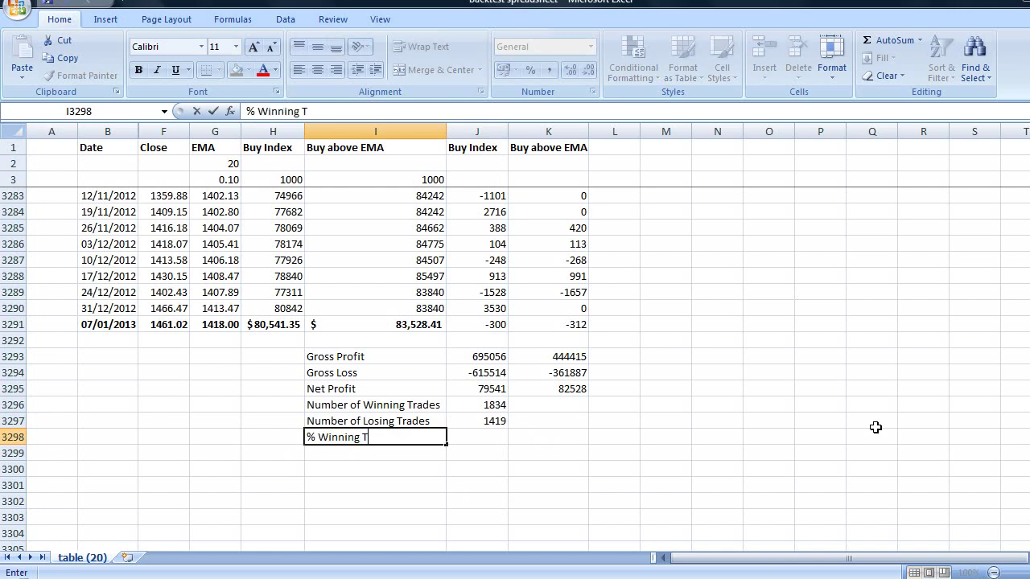
pyautogui.write('rades')
pyautogui.press('Tab')
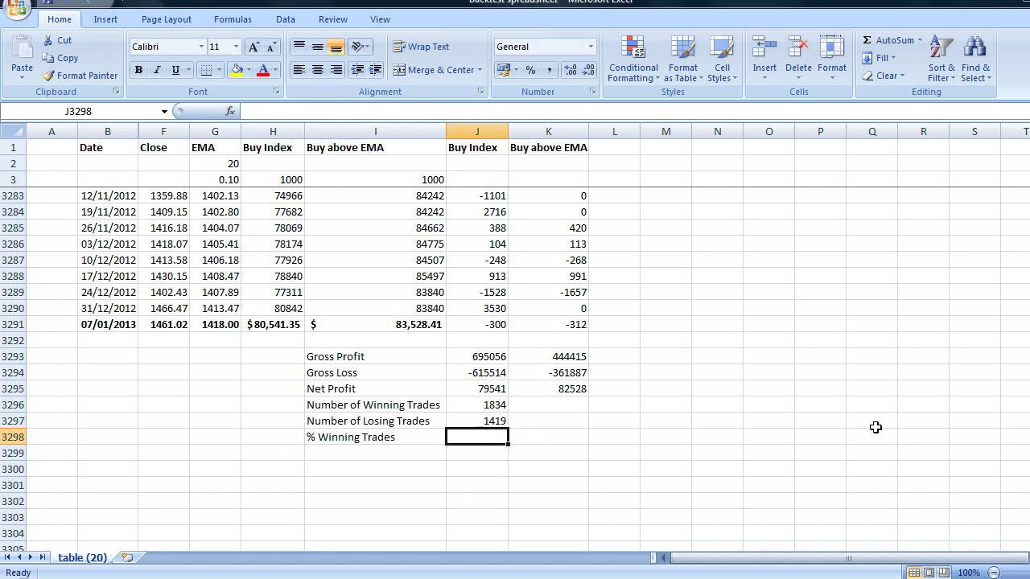
# Enter the formula =J3296/SUM(J3296:J3297) in J3298 and format the cell as a percentage
pyautogui.write('=')
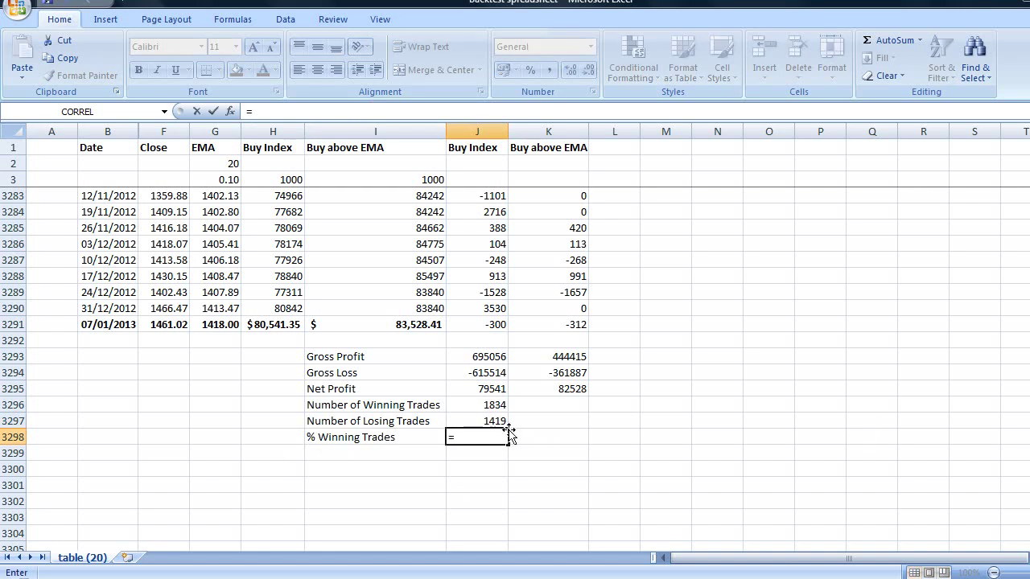
pyautogui.click(483, 404)
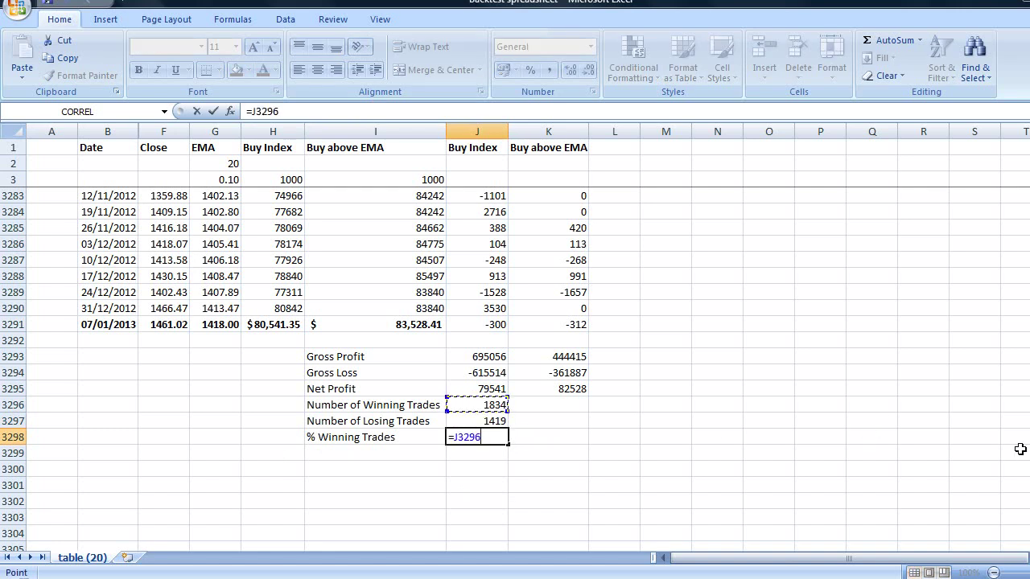
pyautogui.write('/sum(')
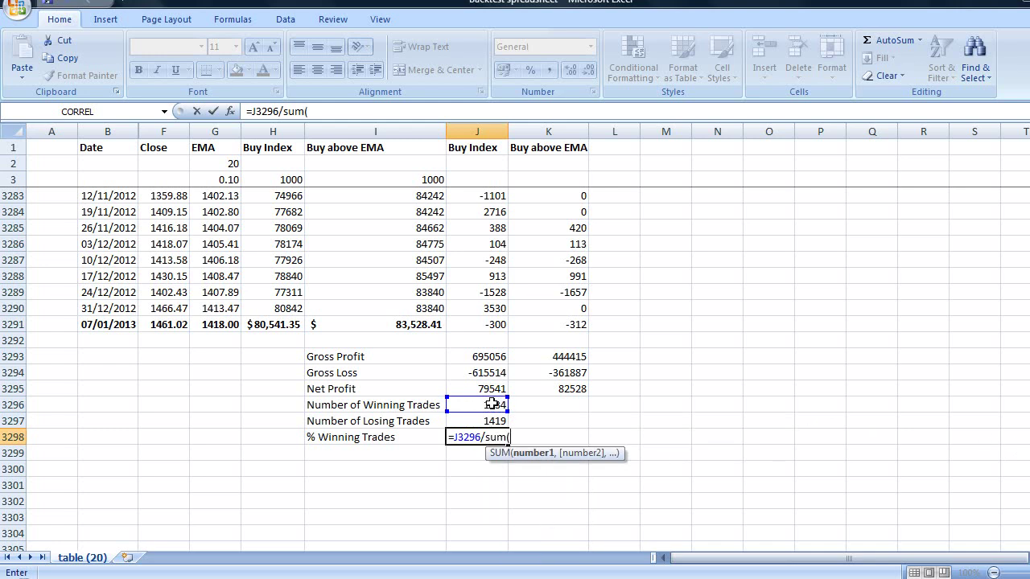
pyautogui.moveTo(494, 403); pyautogui.dragTo(490, 417)
pyautogui.write(')')
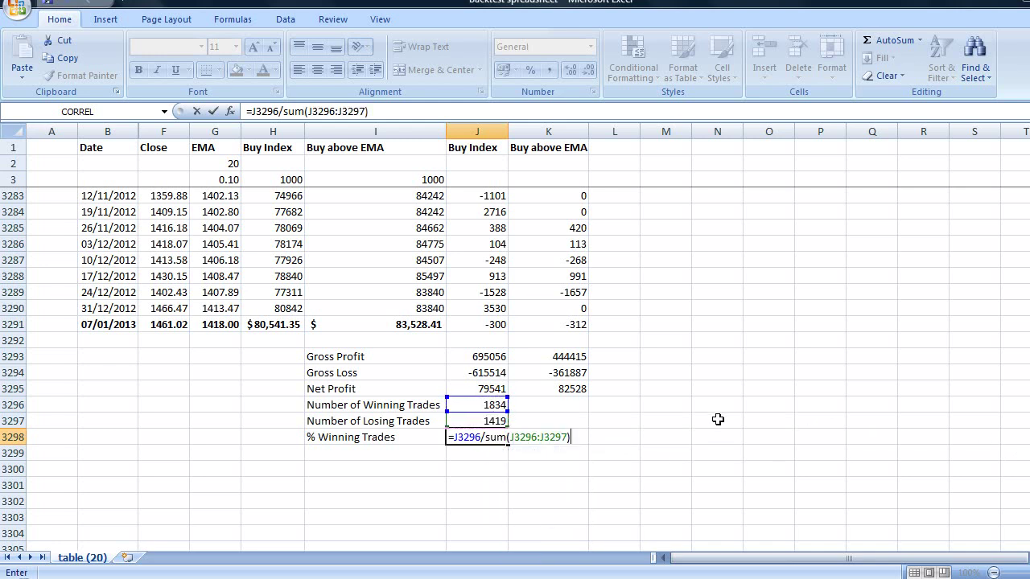
pyautogui.press('Return')
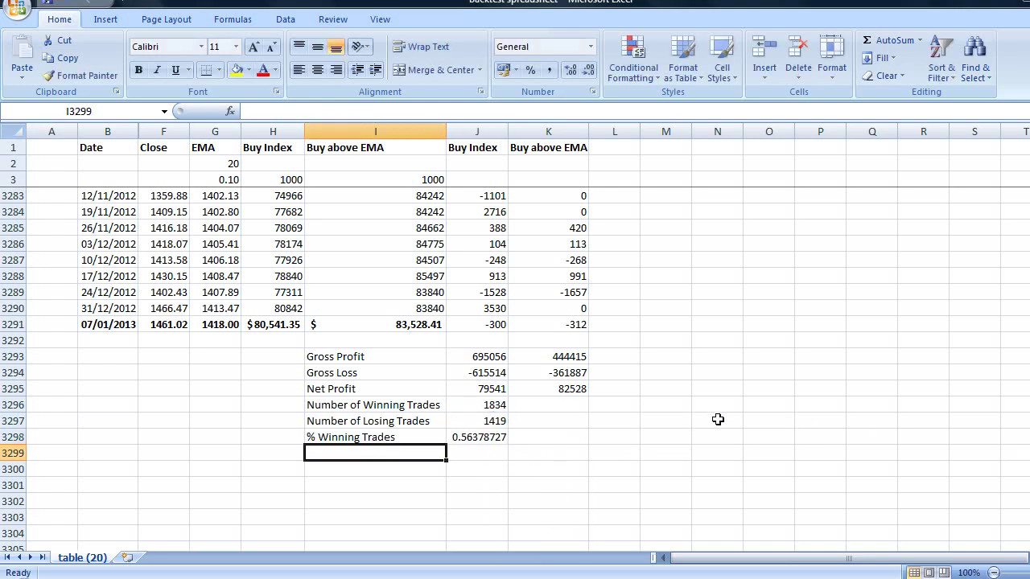
pyautogui.click(454, 438)
pyautogui.click(530, 70)
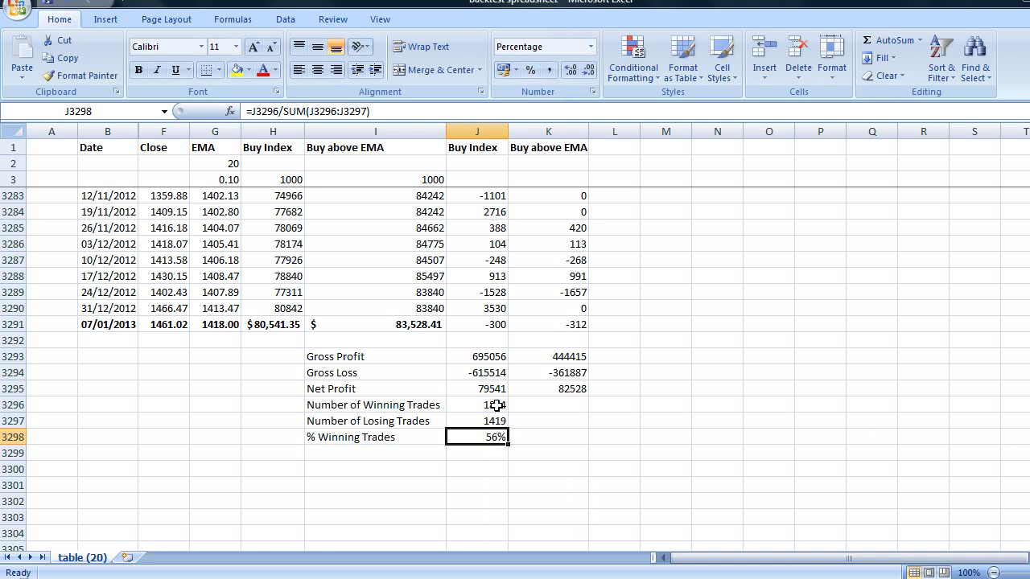
# Copy the winning, losing and % winning trades formulas from J3296:J3298 across to column K for Buy above EMA
pyautogui.moveTo(497, 406); pyautogui.dragTo(558, 443)
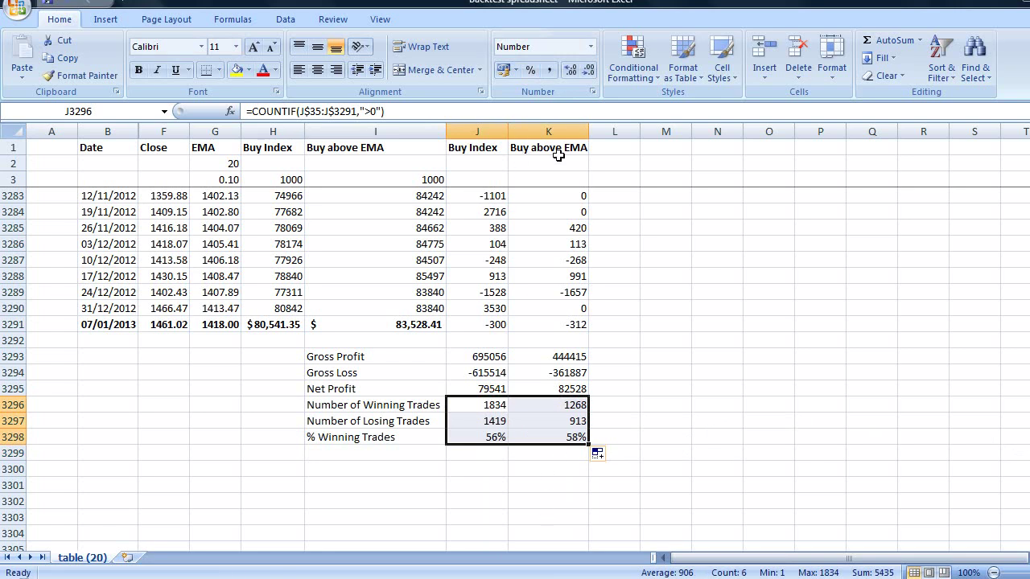
pyautogui.click(552, 436)
pyautogui.click(670, 402)
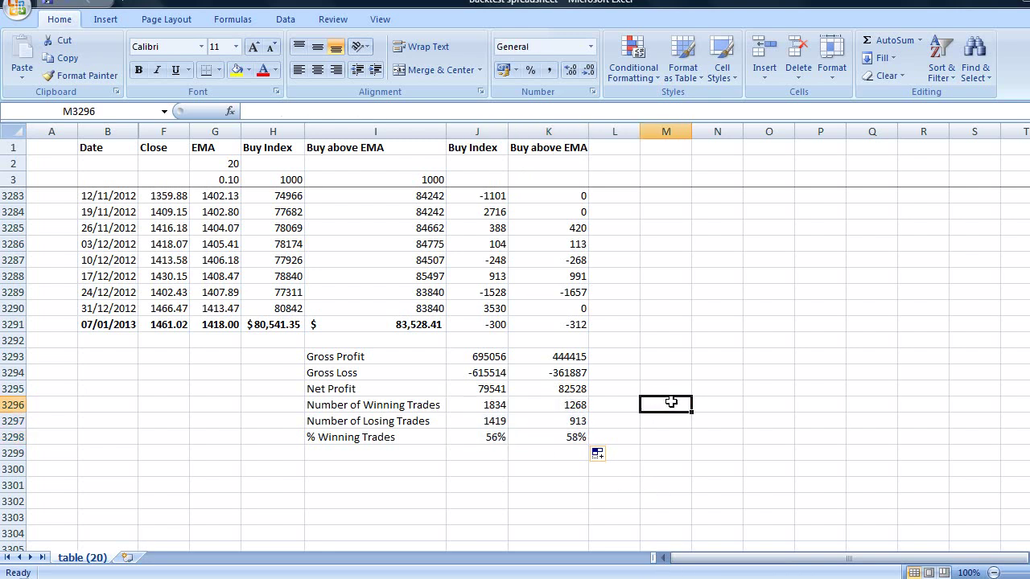
pyautogui.click(572, 441)
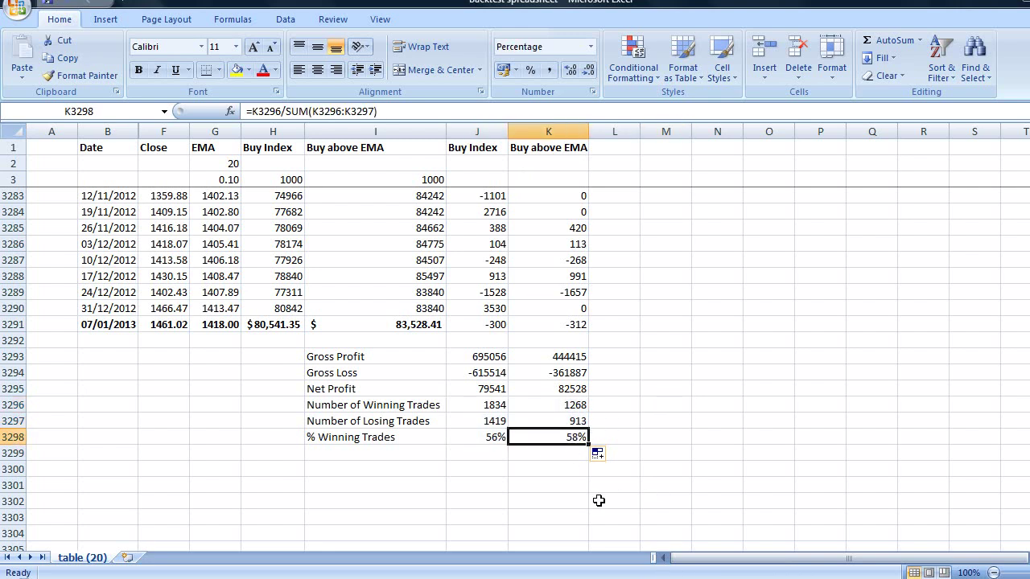
pyautogui.click(556, 465)
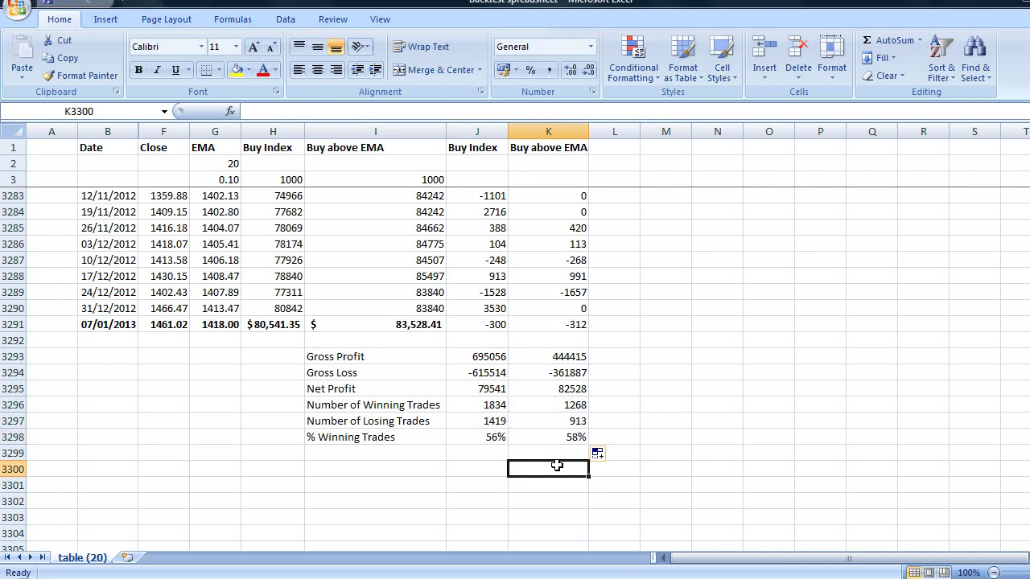
# Enter the label "Largest Profitable Trade" in cell I3299 below the % Winning Trades label
pyautogui.click(376, 455)
pyautogui.write('Large')
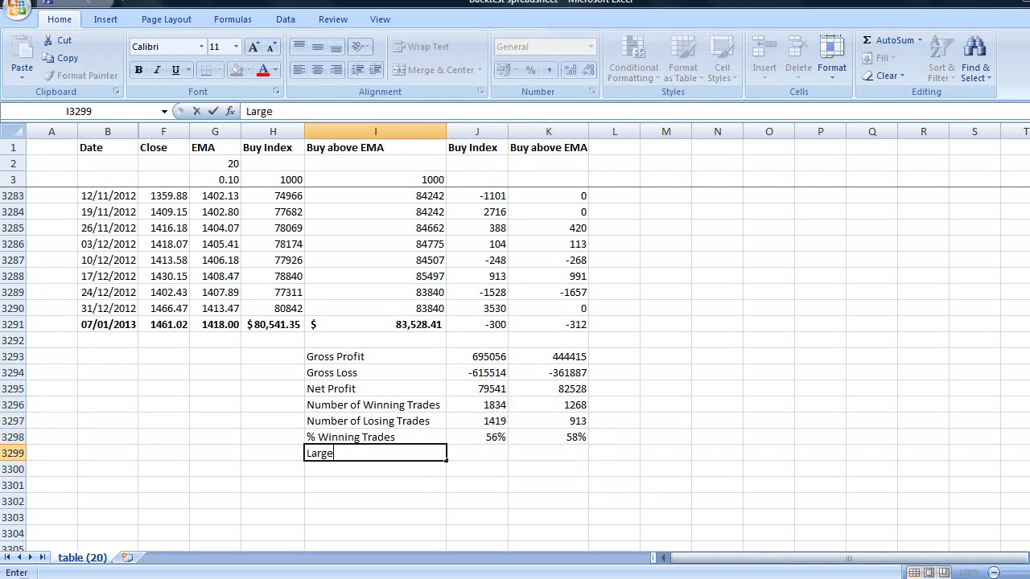
pyautogui.write('st Profitable T')
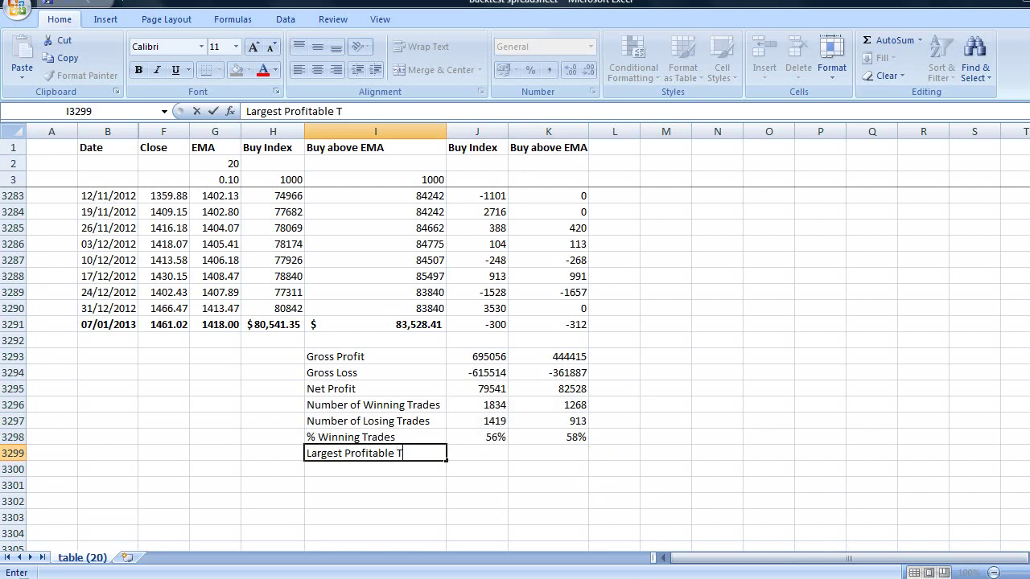
pyautogui.write('rade')
pyautogui.press('Tab')
pyautogui.write('=')
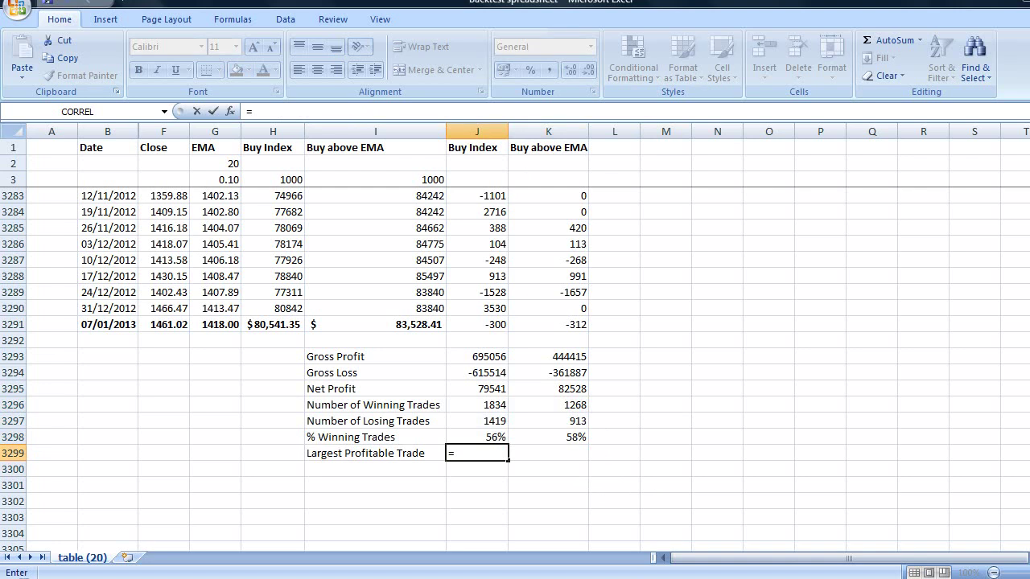
pyautogui.press('Escape')
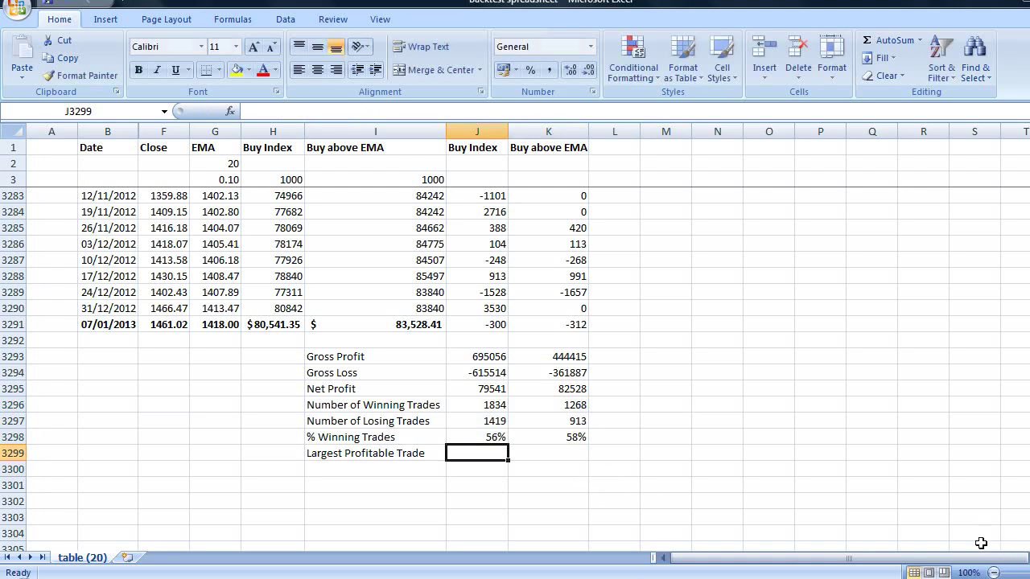
# Copy the gross profit formula from J3293 into J3299 and edit it to read =MAX(J$35:J$3291)
pyautogui.rightClick(495, 357)
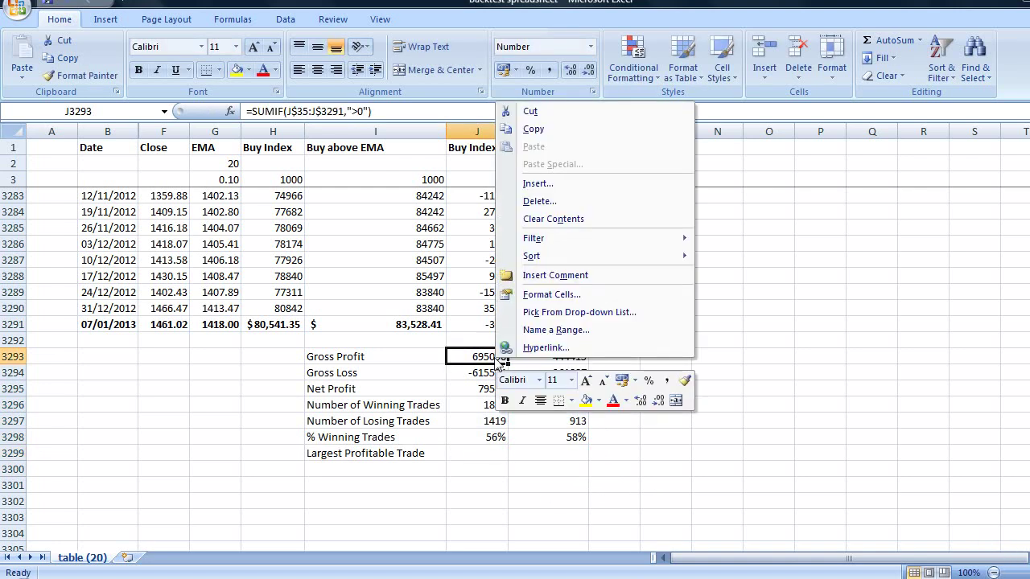
pyautogui.click(539, 132)
pyautogui.click(473, 453)
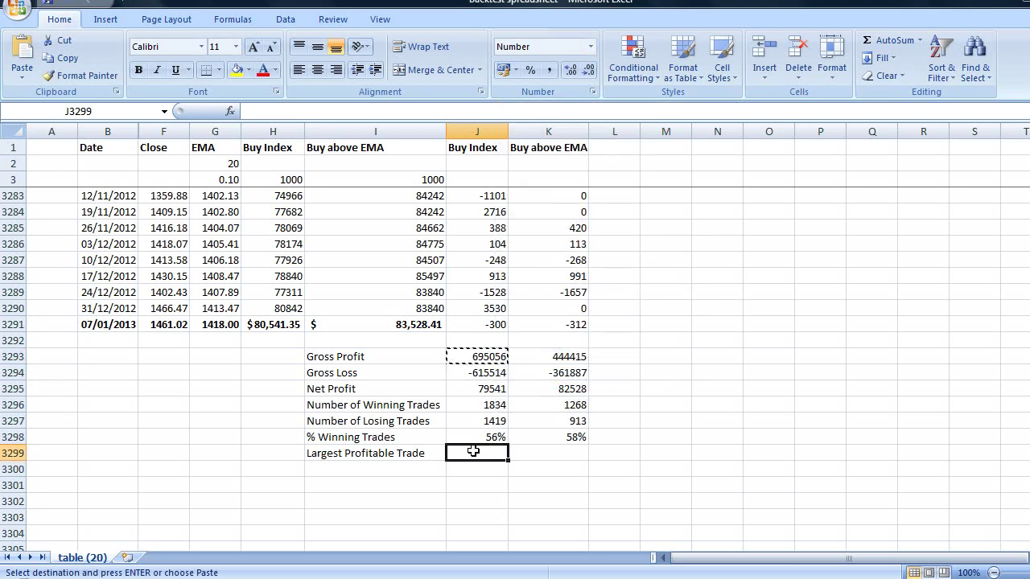
pyautogui.hotkey('ctrl', 'v')
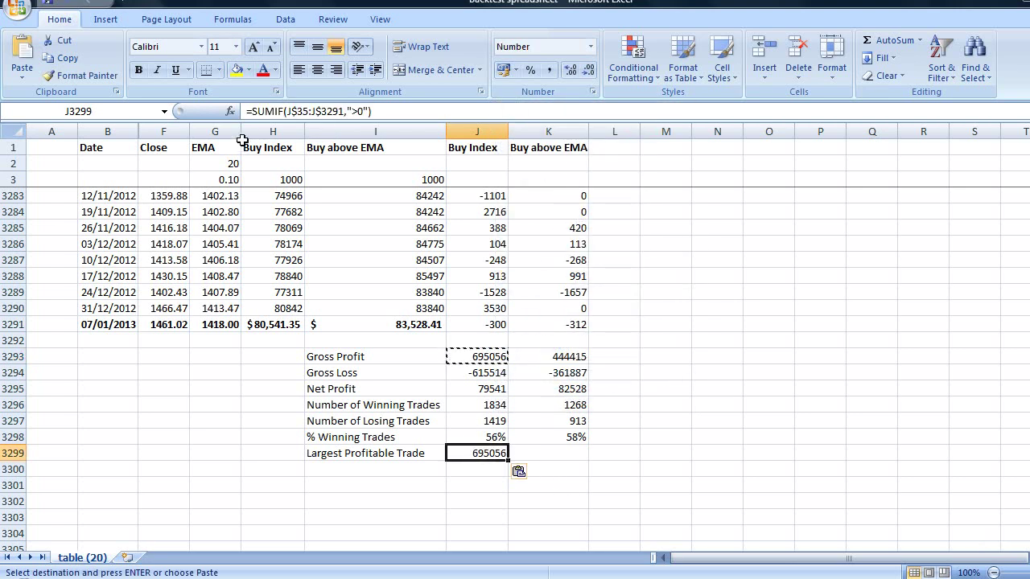
pyautogui.moveTo(283, 111); pyautogui.dragTo(252, 111)
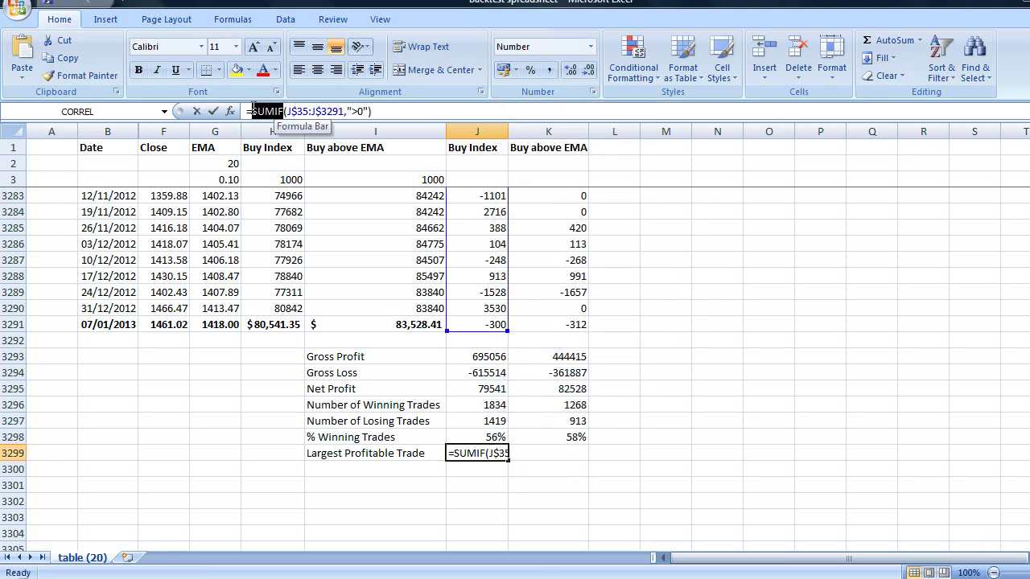
pyautogui.write('MAX')
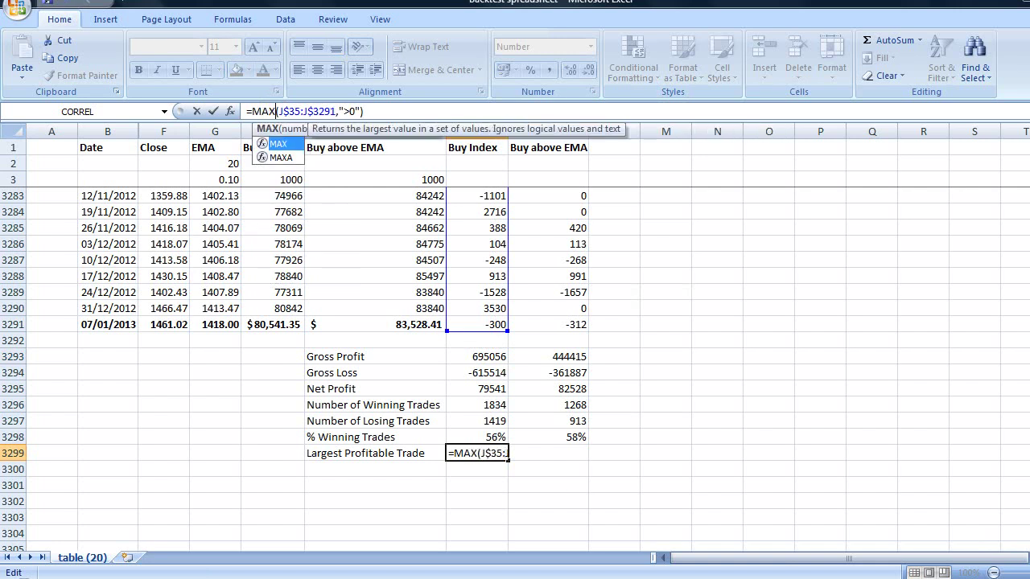
pyautogui.moveTo(361, 111); pyautogui.dragTo(336, 111)
pyautogui.press('BackSpace')
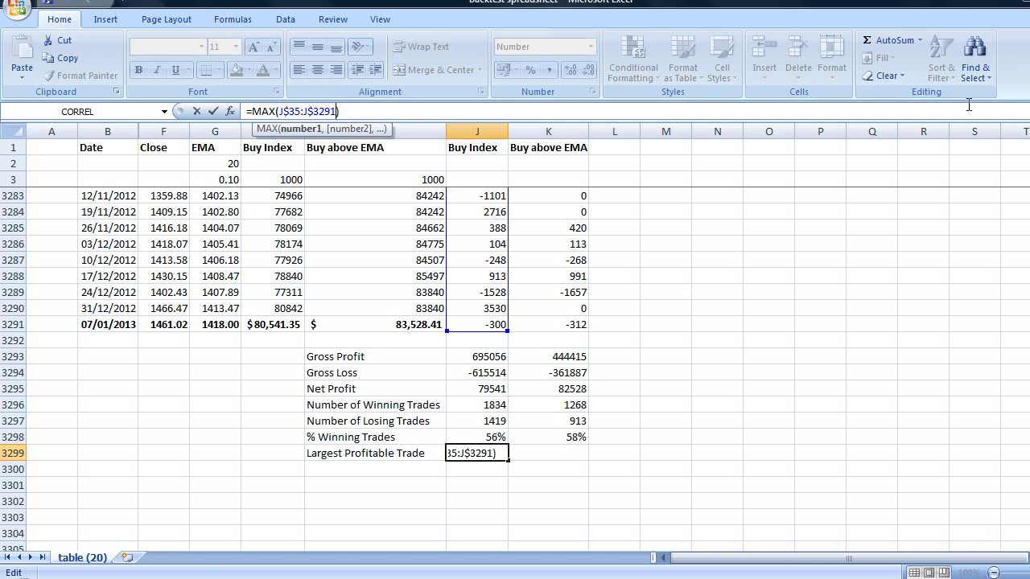
pyautogui.press('Return')
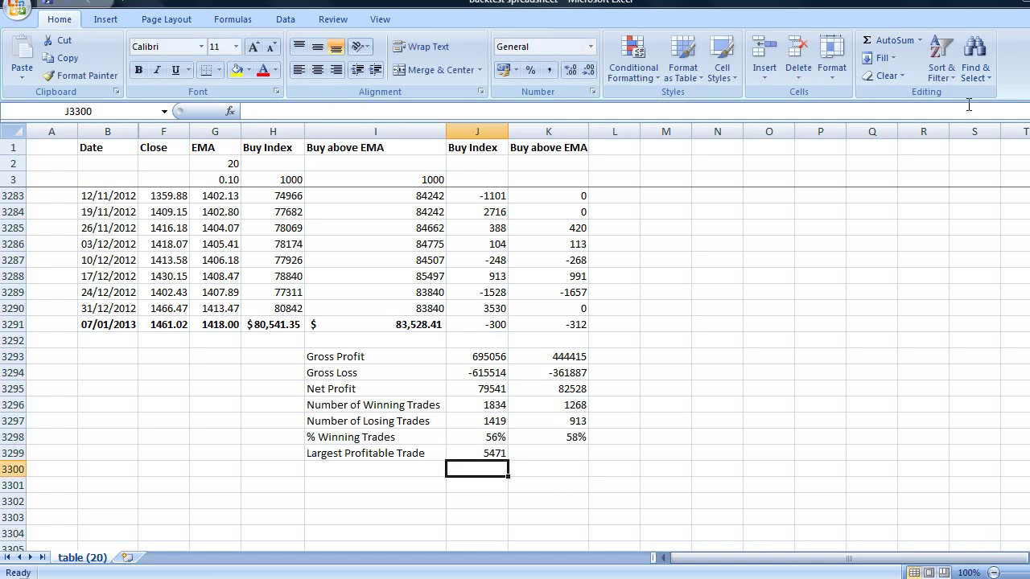
pyautogui.click(487, 454)
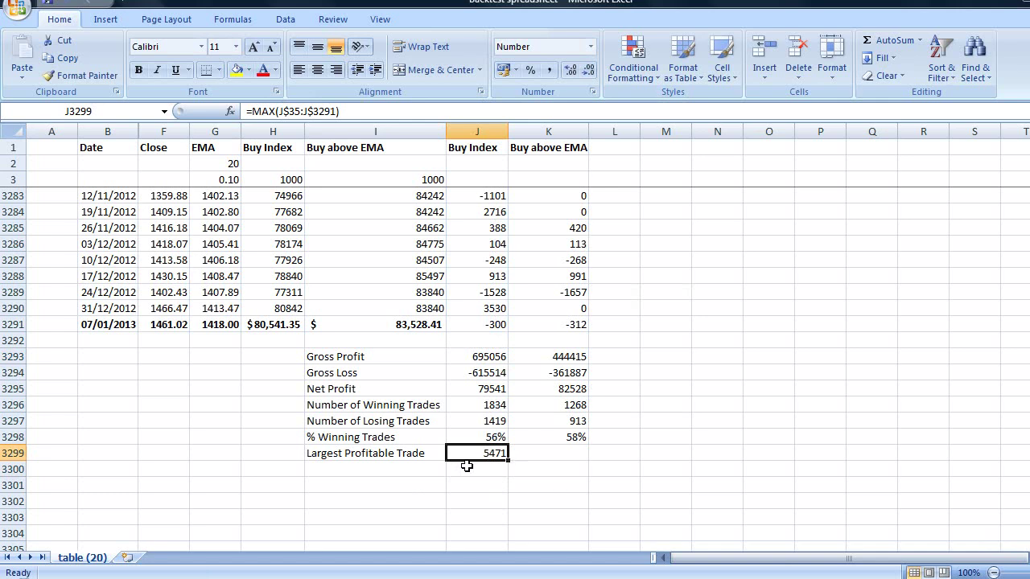
# Enter the label "Largest Losing Trade" in cell I3300 below the Largest Profitable Trade label
pyautogui.click(354, 454)
pyautogui.click(354, 470)
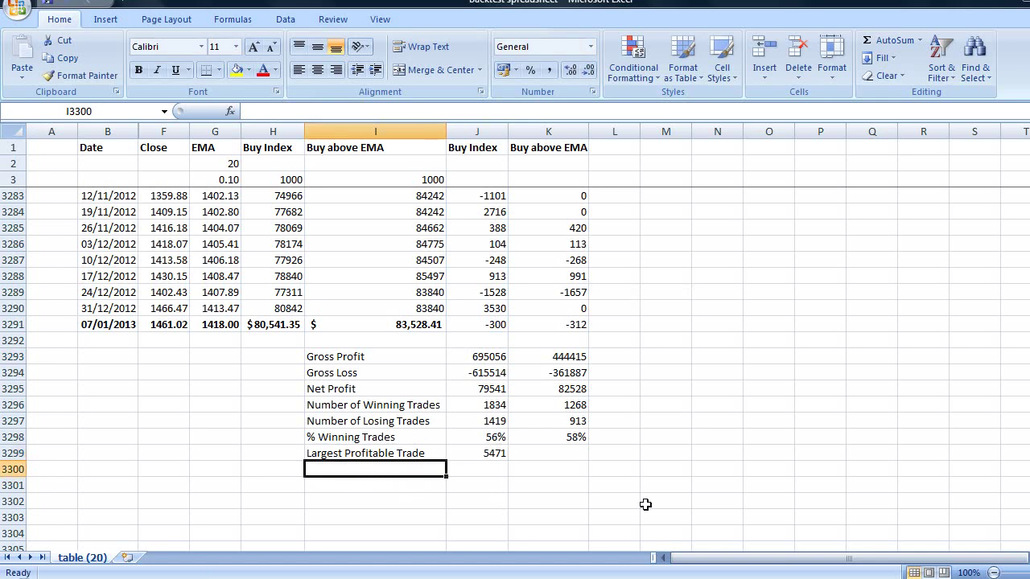
pyautogui.write('Largest ')
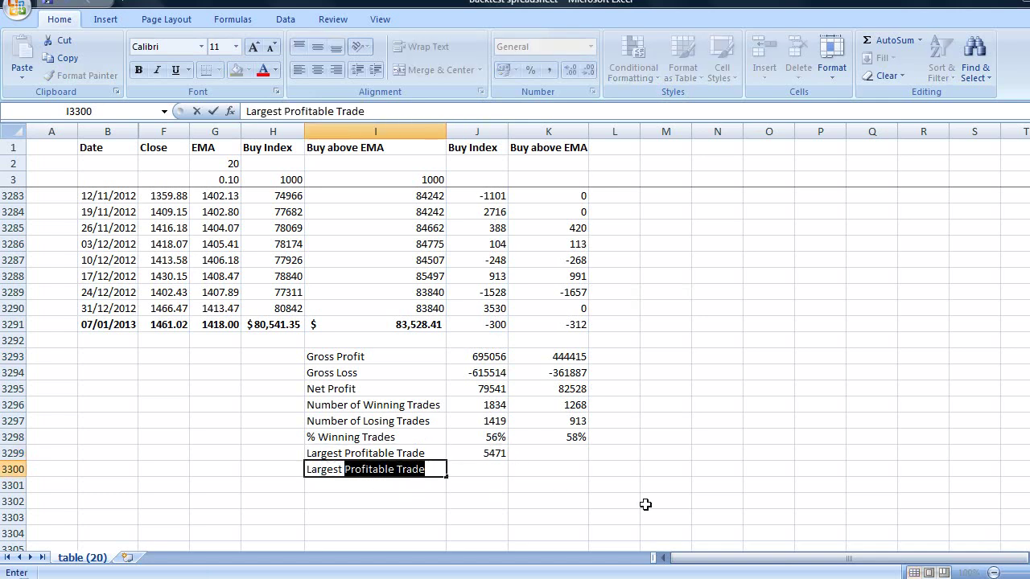
pyautogui.write('Losing')
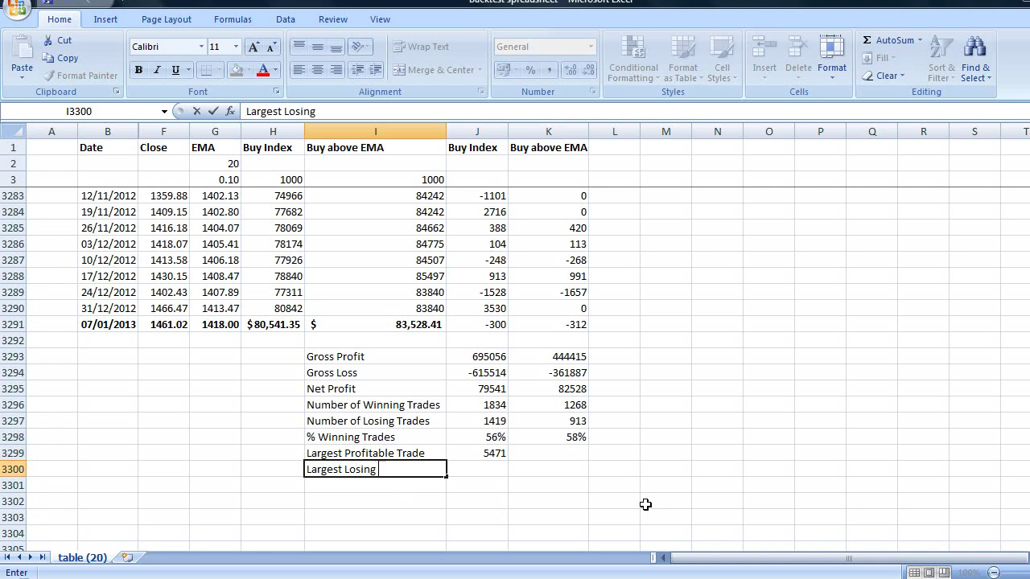
pyautogui.write(' Trade')
pyautogui.press('Tab')
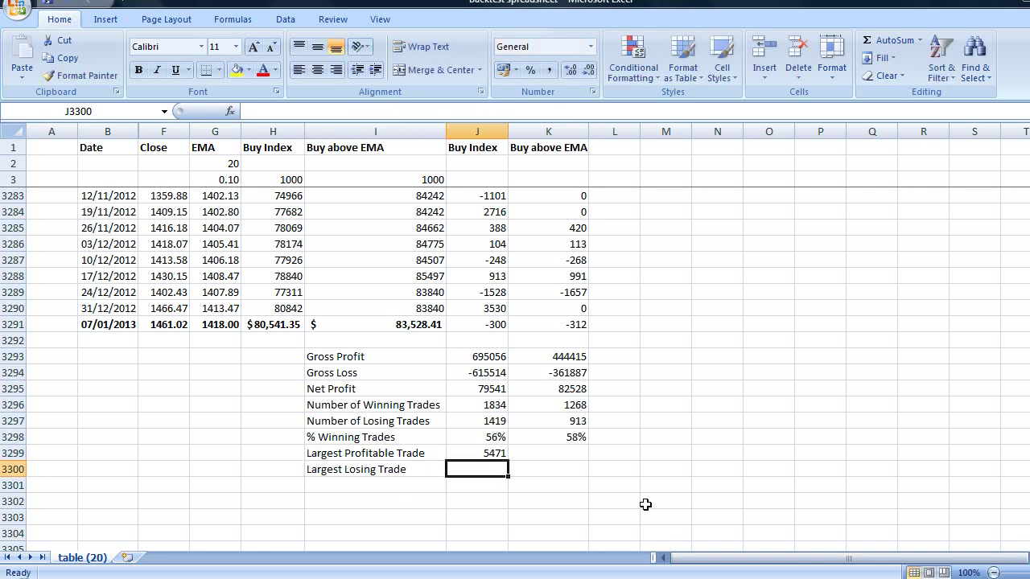
# Copy the largest profitable trade formula from J3299 into J3300 and edit it to read =MIN(J$35:J$3291)
pyautogui.click(492, 456)
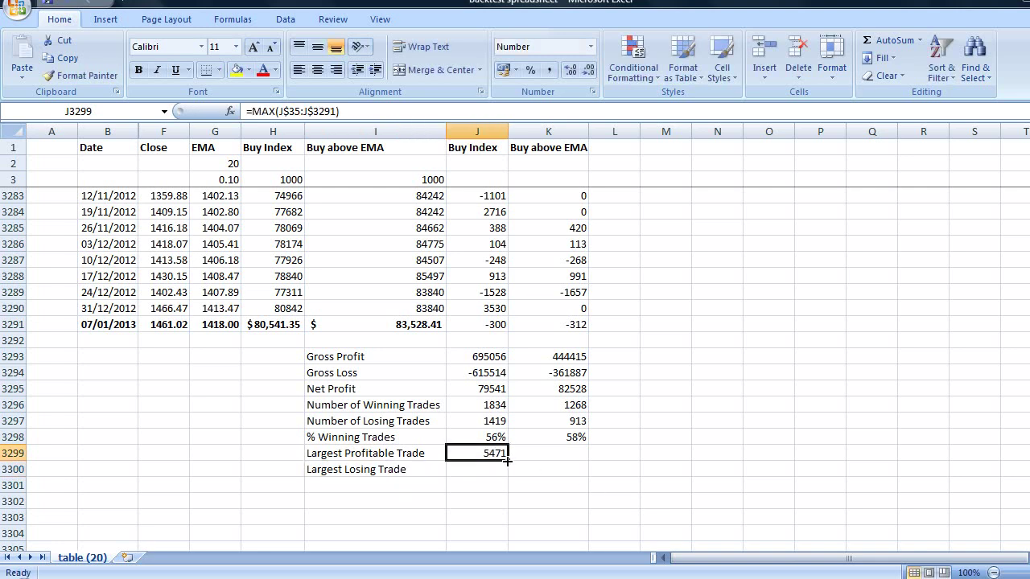
pyautogui.moveTo(507, 460); pyautogui.dragTo(508, 477)
pyautogui.click(495, 471)
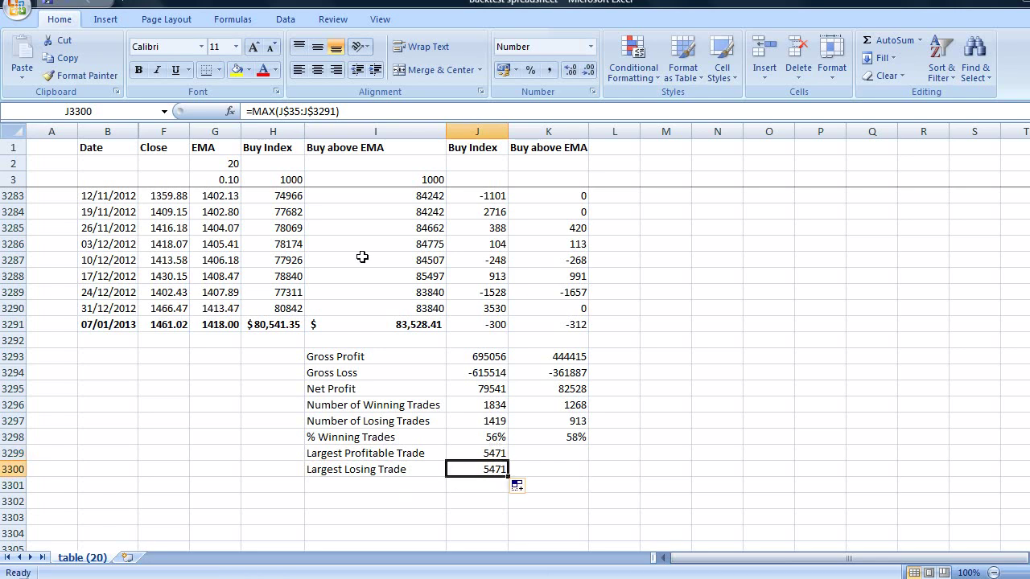
pyautogui.click(275, 111)
pyautogui.moveTo(275, 111); pyautogui.dragTo(262, 111)
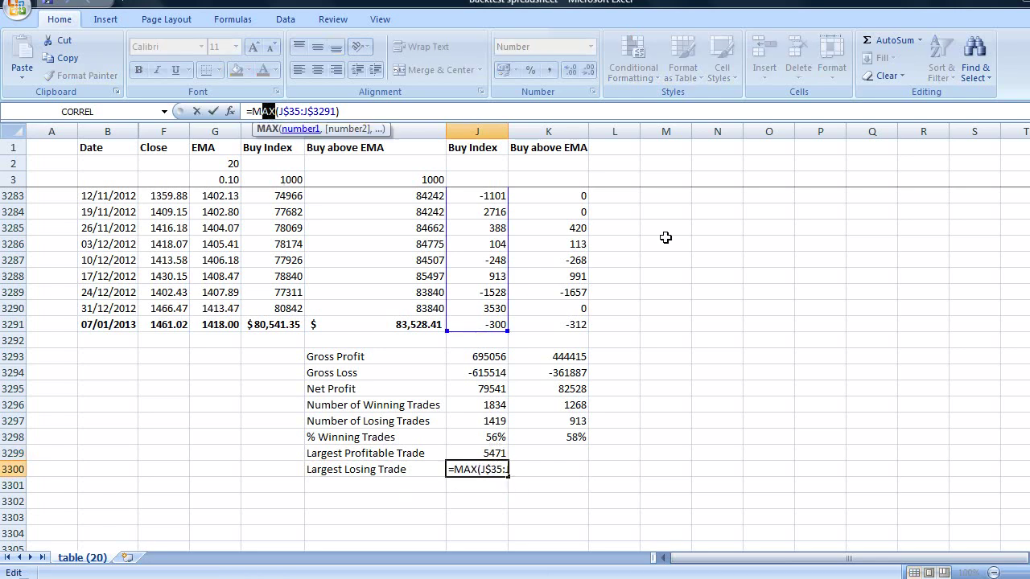
pyautogui.write('IN')
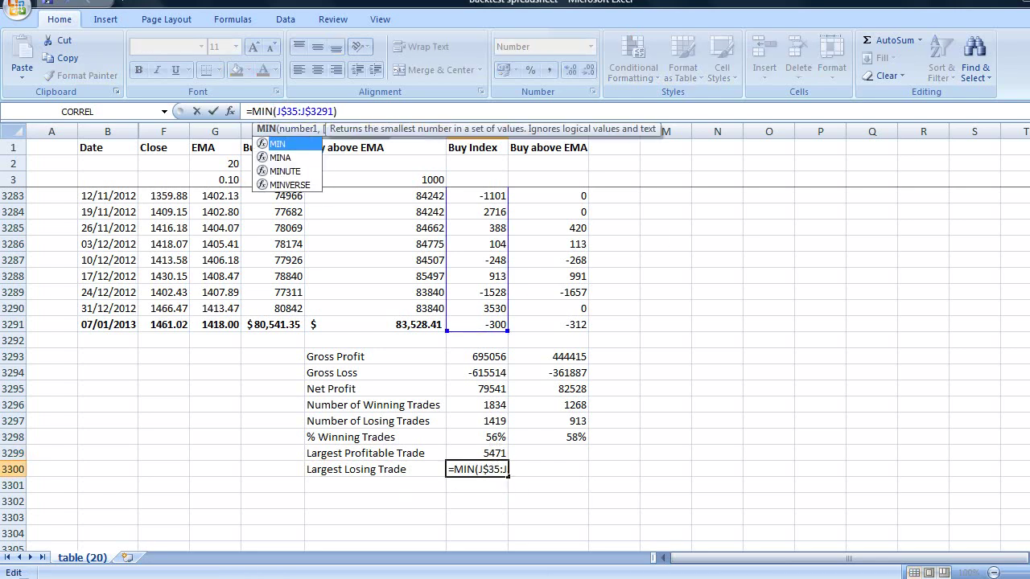
pyautogui.click(383, 113)
pyautogui.press('Return')
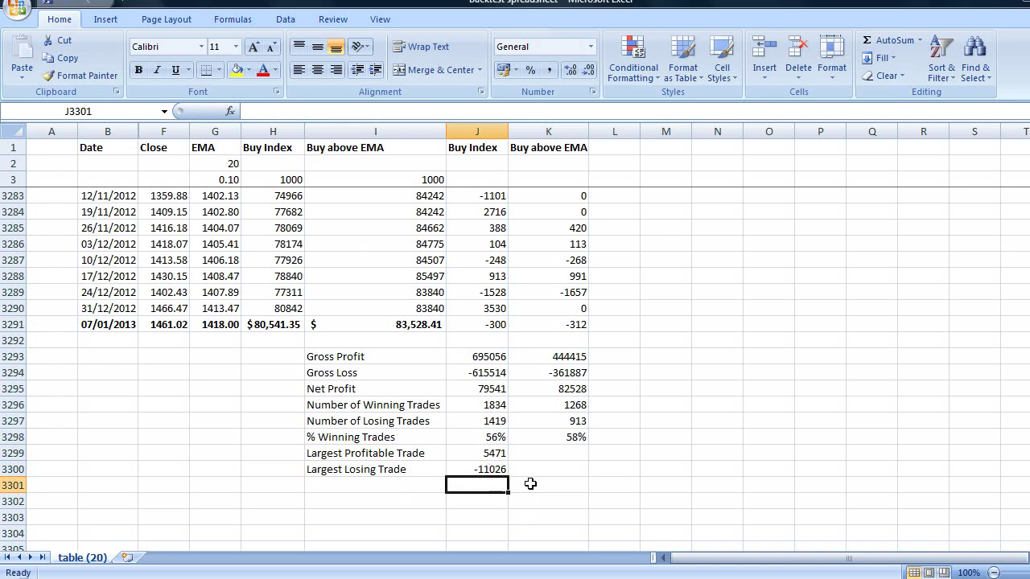
# Copy the largest profitable and largest losing trade formulas from J3299:J3300 across to column K for Buy above EMA
pyautogui.click(387, 481)
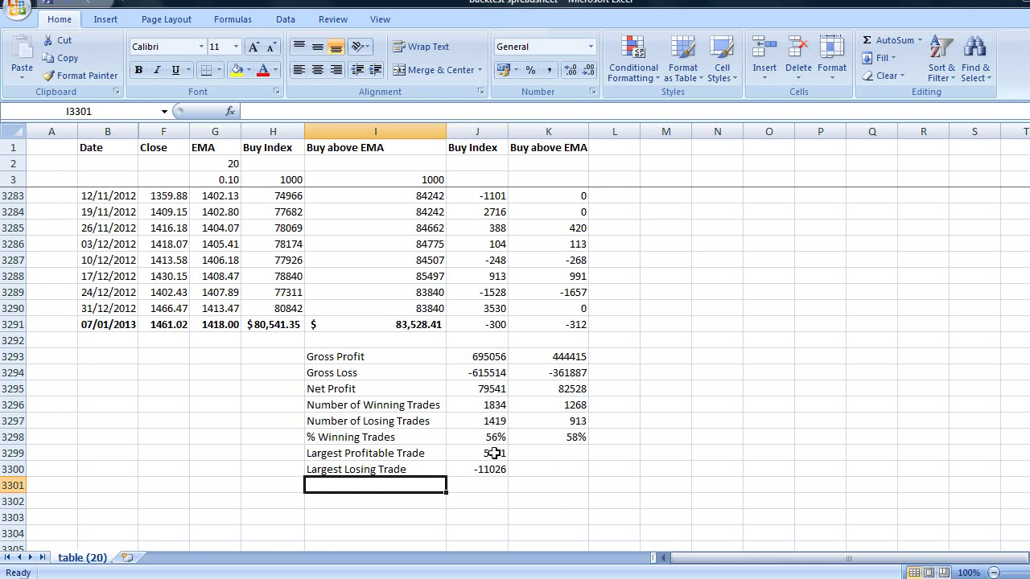
pyautogui.moveTo(496, 453); pyautogui.dragTo(599, 480)
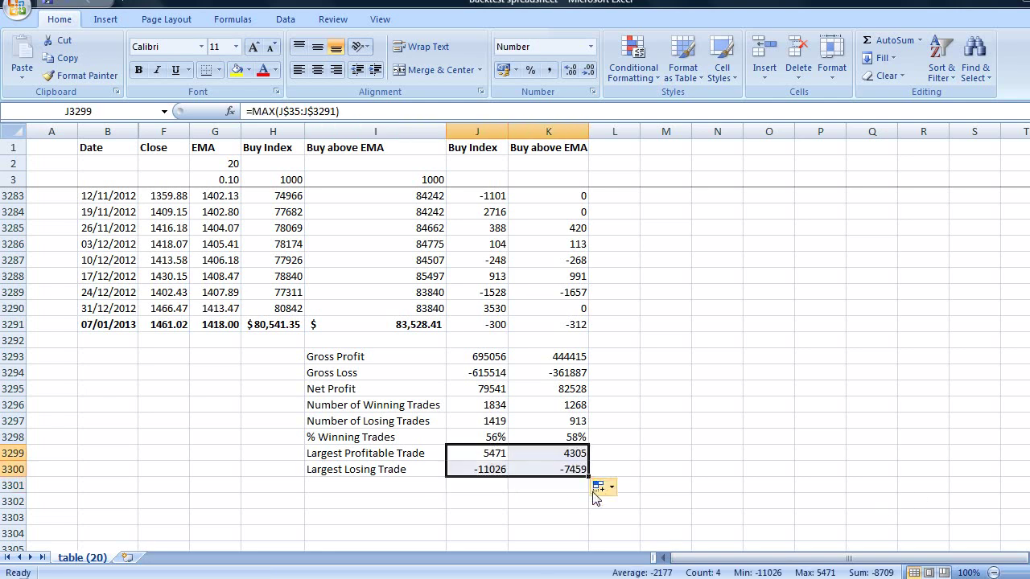
pyautogui.click(564, 492)
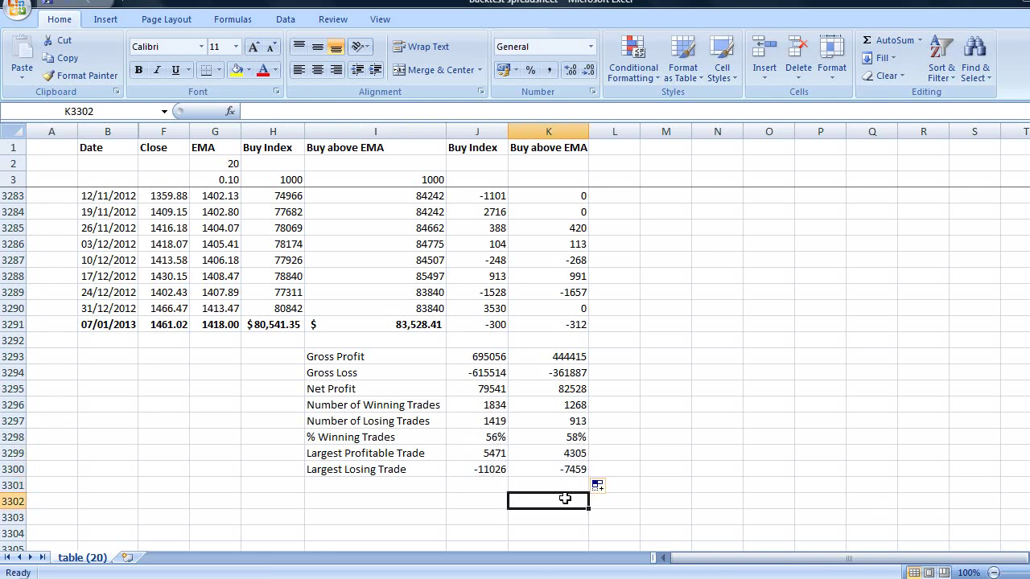
pyautogui.click(573, 452)
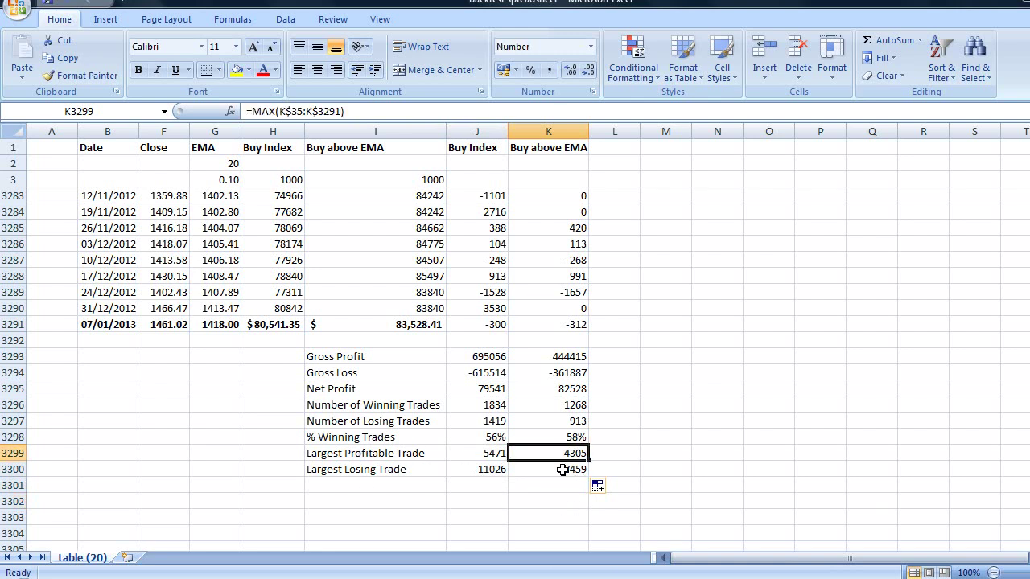
pyautogui.click(561, 470)
pyautogui.click(567, 486)
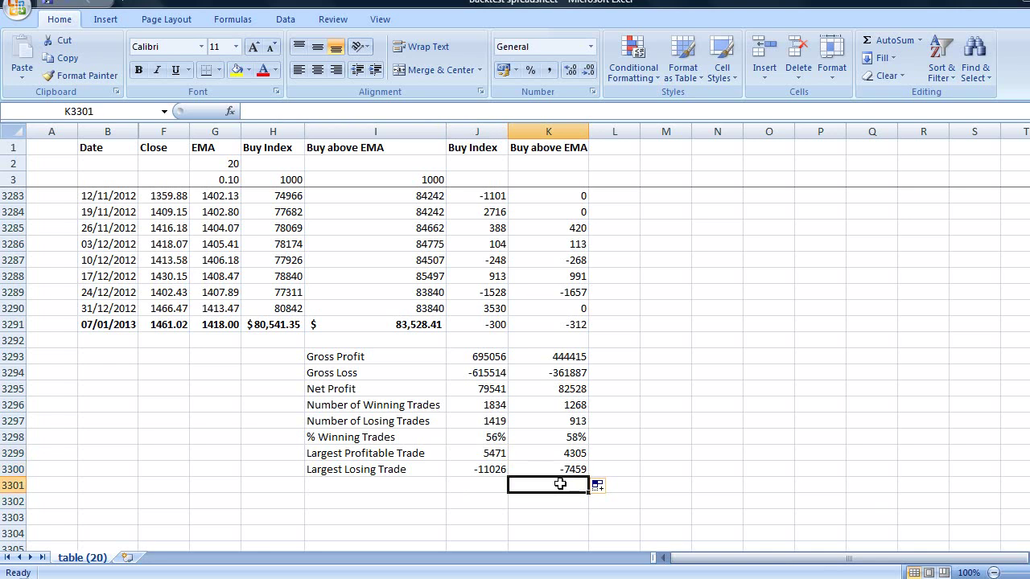
# Enter the label "No. Years Trading Strategy" in cell I3301 below the Largest Losing Trade label
pyautogui.click(378, 486)
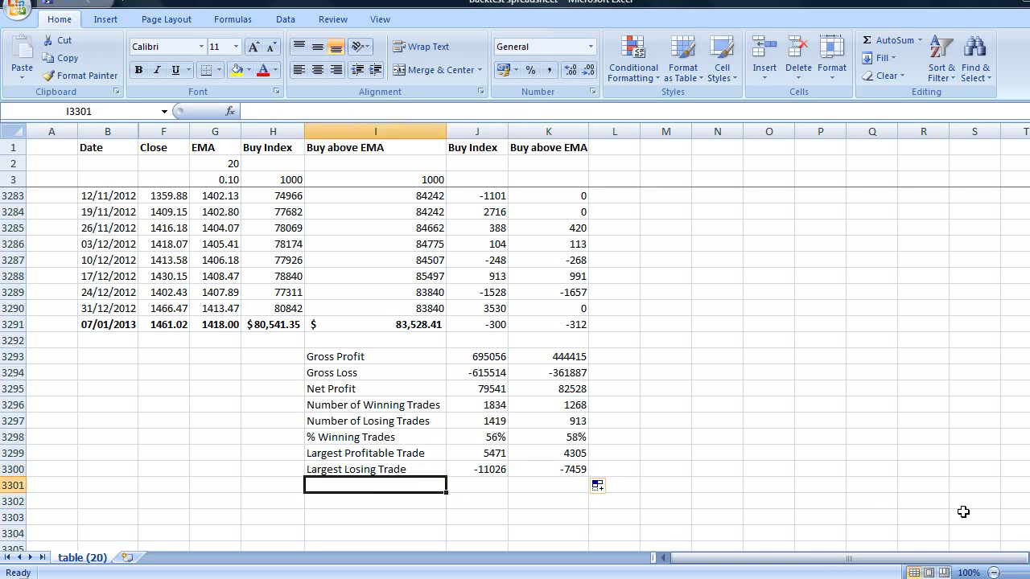
pyautogui.write('No.')
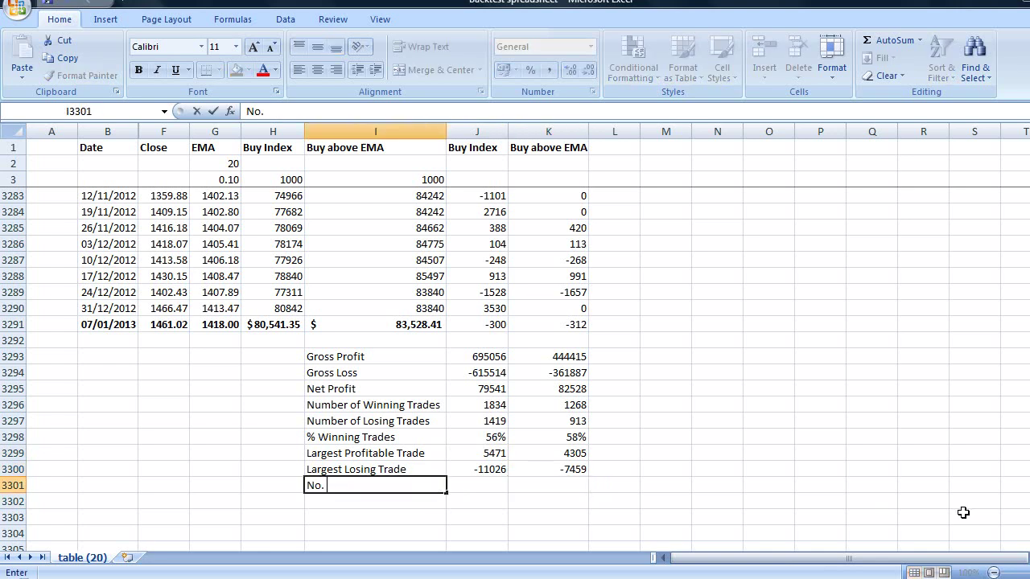
pyautogui.write(' Years Trad')
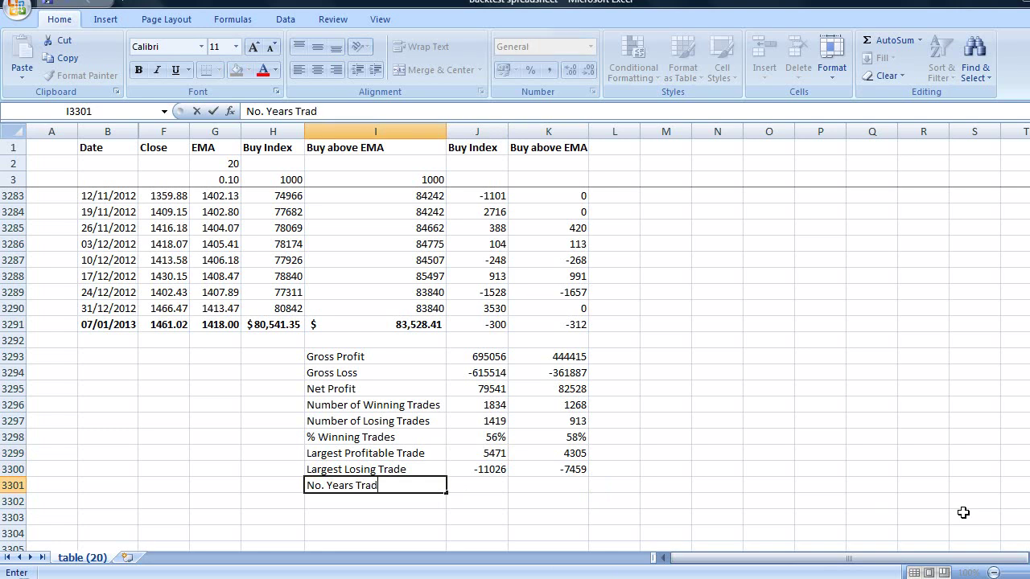
pyautogui.write('ing Strategy')
pyautogui.press('Tab')
# Enter the formula =SUM(J3296:J3297) in J3301 to total the winning and losing trades
pyautogui.write('=')
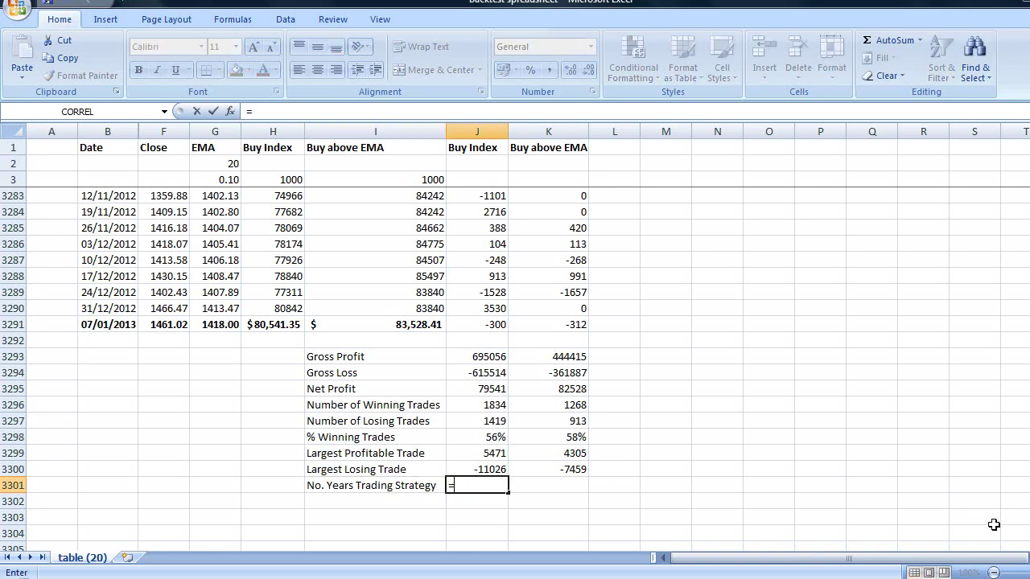
pyautogui.write('sum(')
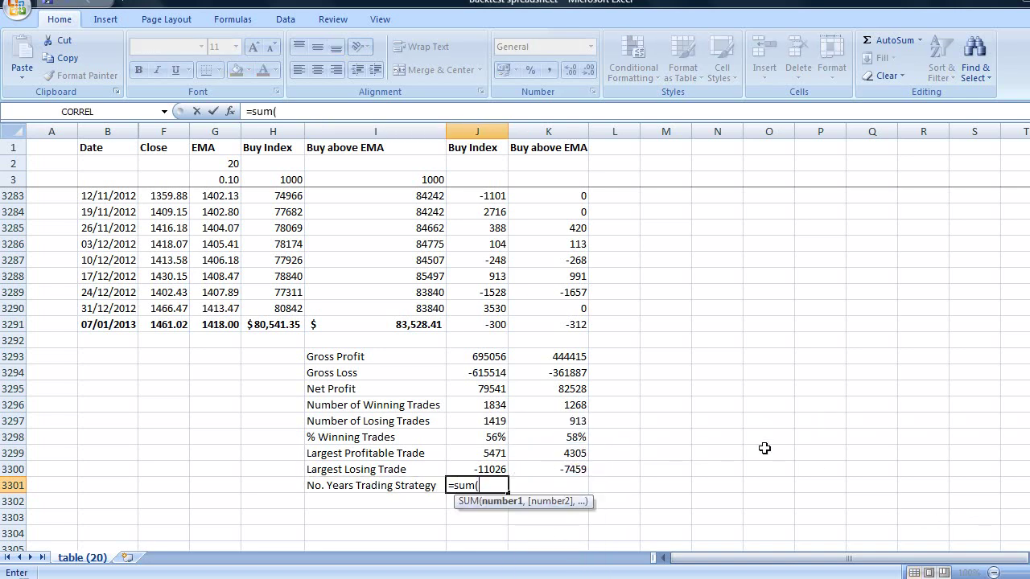
pyautogui.click(493, 405)
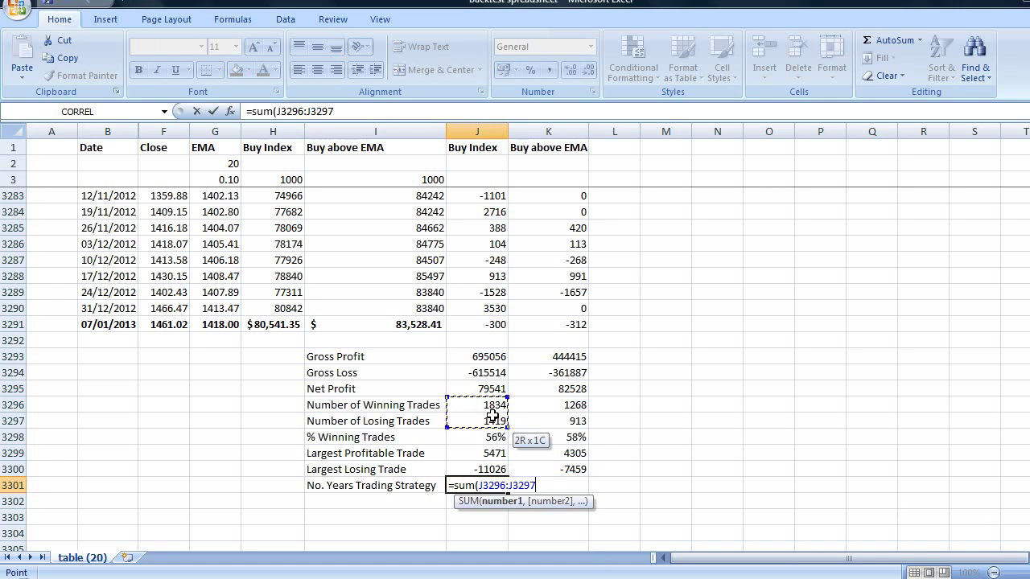
pyautogui.write(')')
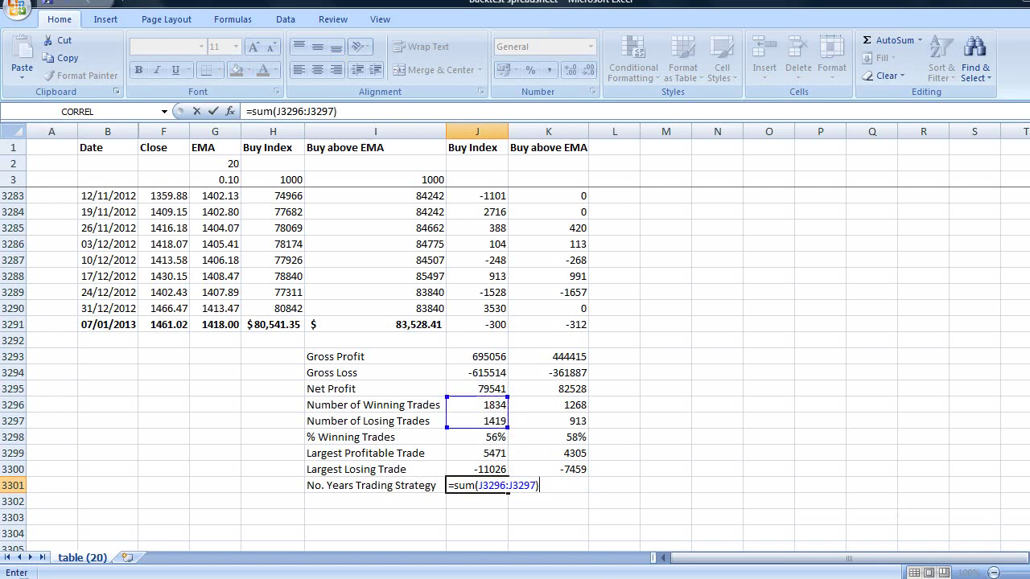
pyautogui.click(375, 500)
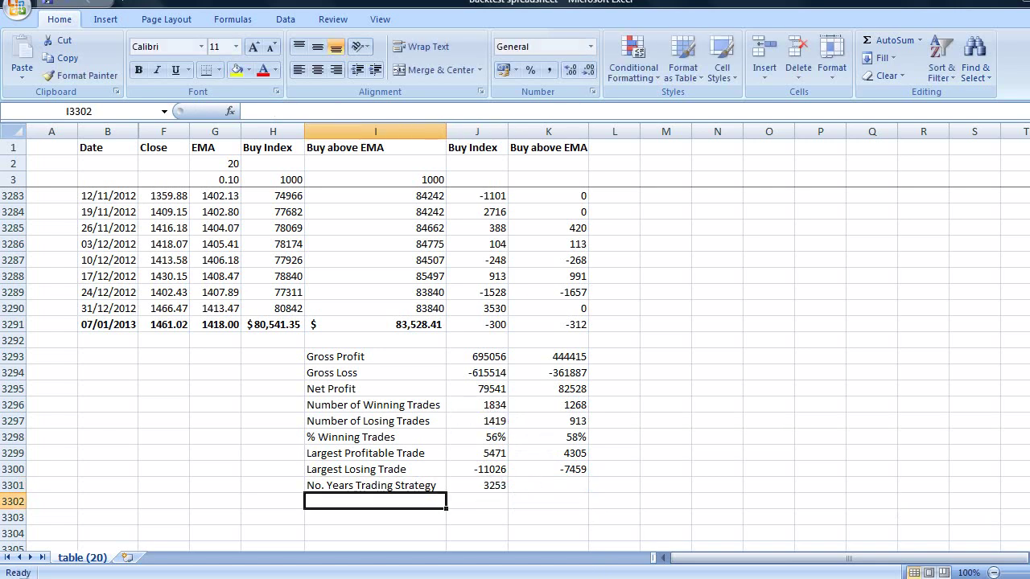
# Extend the formula in J3301 to divide the total trades by 52, giving =SUM(J3296:J3297)/52
pyautogui.click(478, 486)
pyautogui.click(358, 112)
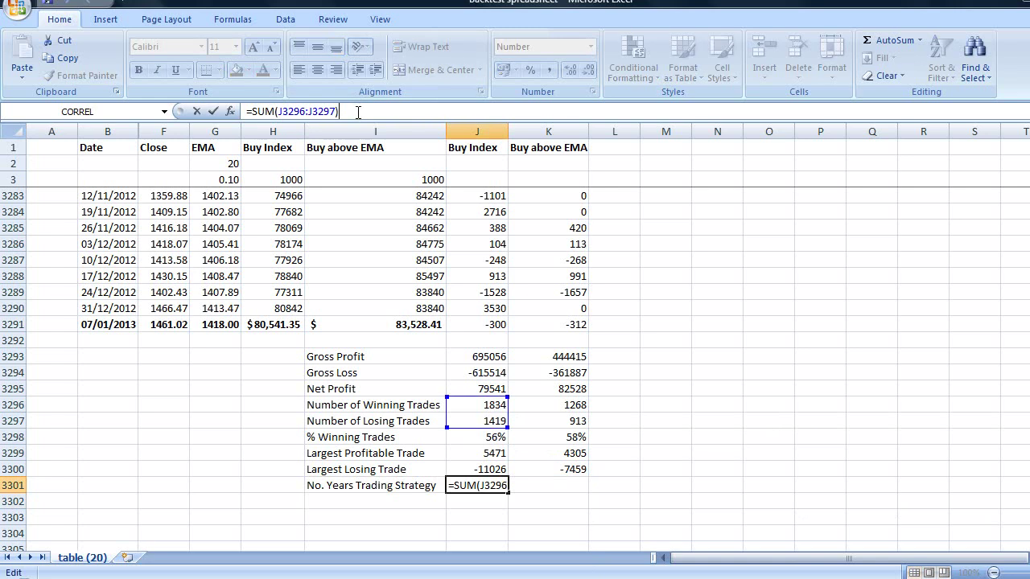
pyautogui.write('/52')
pyautogui.press('Return')
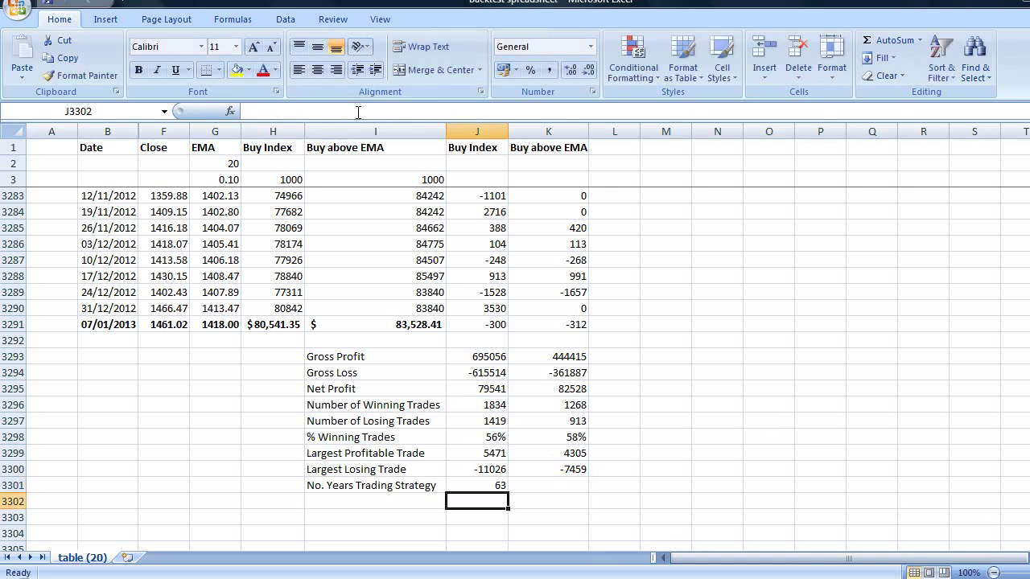
# Make both cell references in the J3301 formula absolute so it reads =SUM($J$3296:$J$3297)/52
pyautogui.click(475, 485)
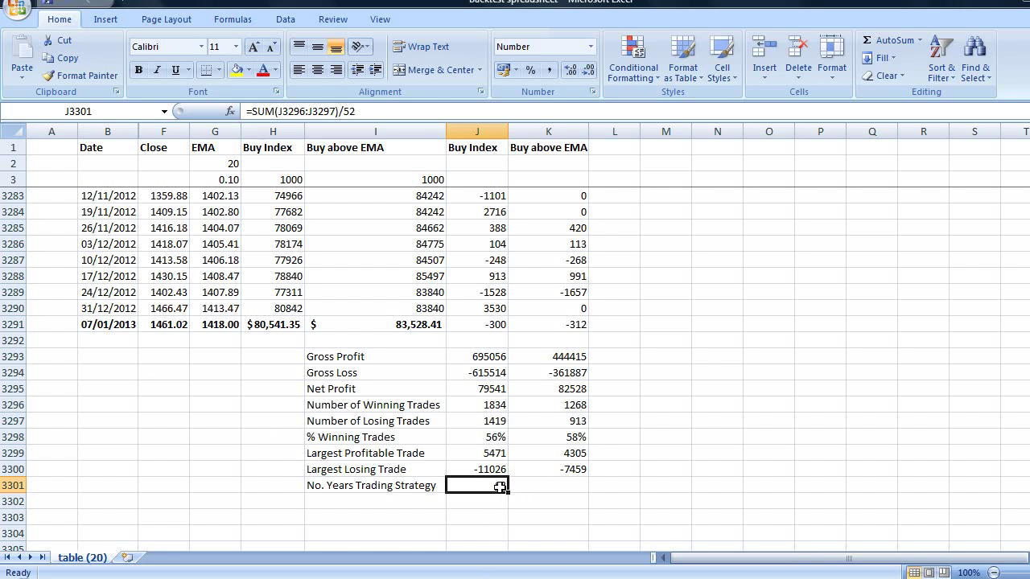
pyautogui.click(335, 111)
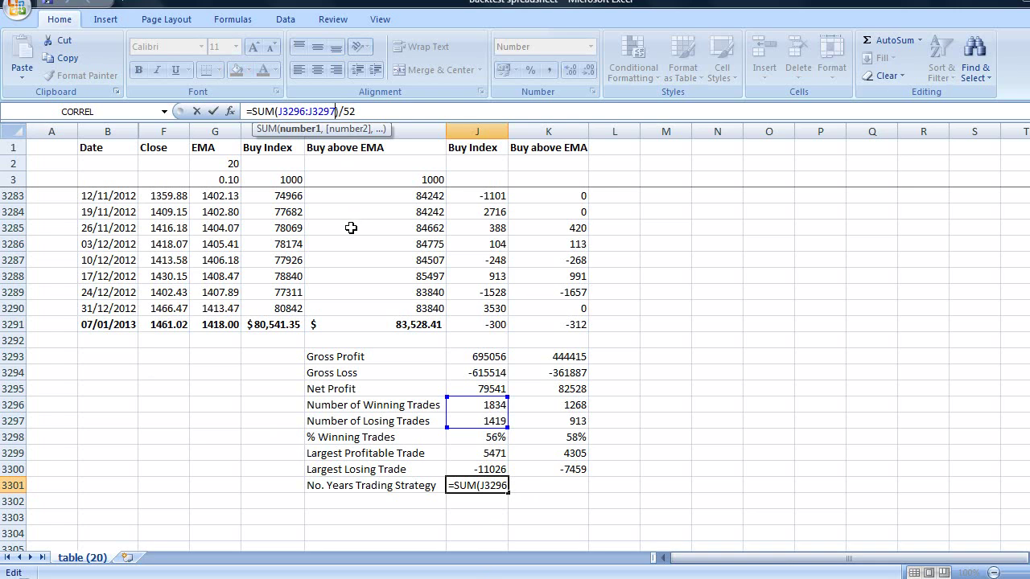
pyautogui.press('F4')
pyautogui.click(307, 111)
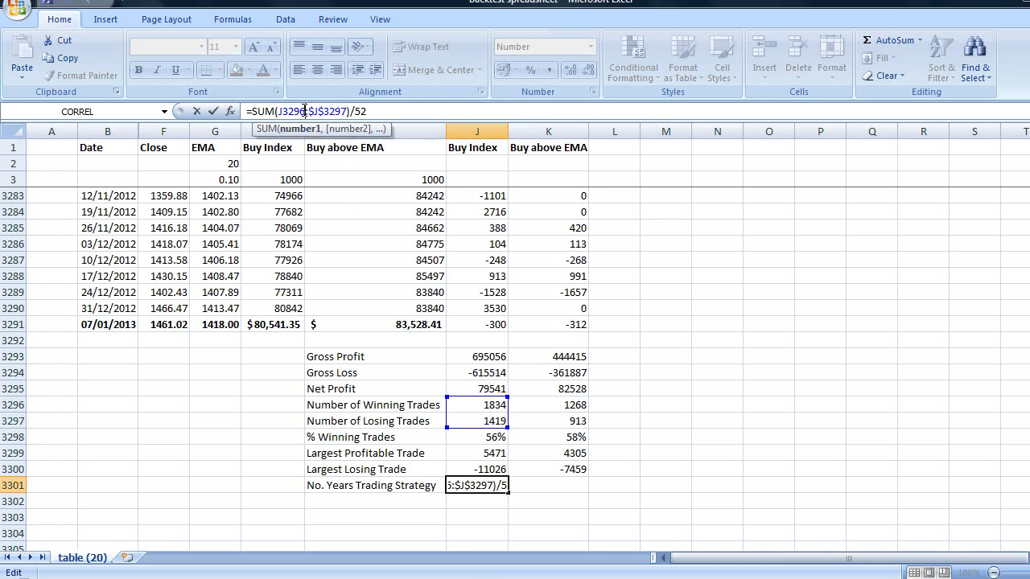
pyautogui.press('F4')
pyautogui.press('Return')
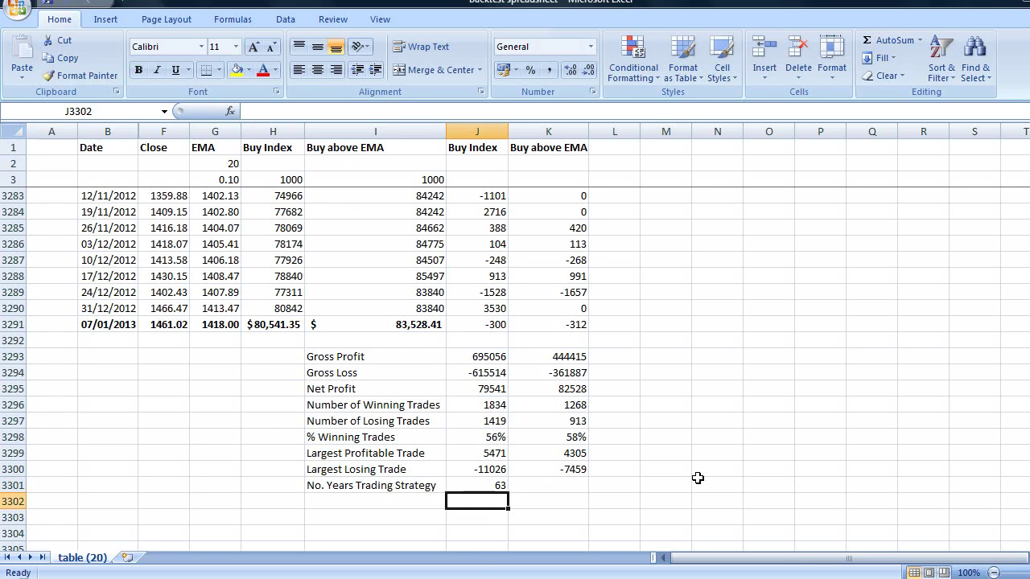
# Copy the number of years formula from J3301 across to K3301 for Buy above EMA
pyautogui.click(486, 483)
pyautogui.moveTo(555, 494); pyautogui.dragTo(563, 493)
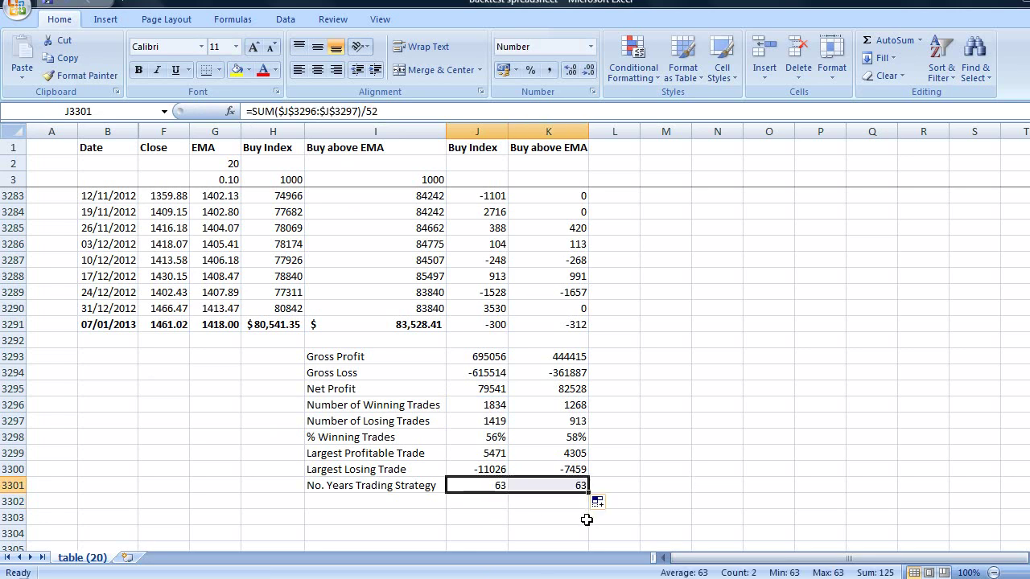
pyautogui.click(552, 515)
pyautogui.moveTo(464, 484); pyautogui.dragTo(534, 485)
pyautogui.click(514, 514)
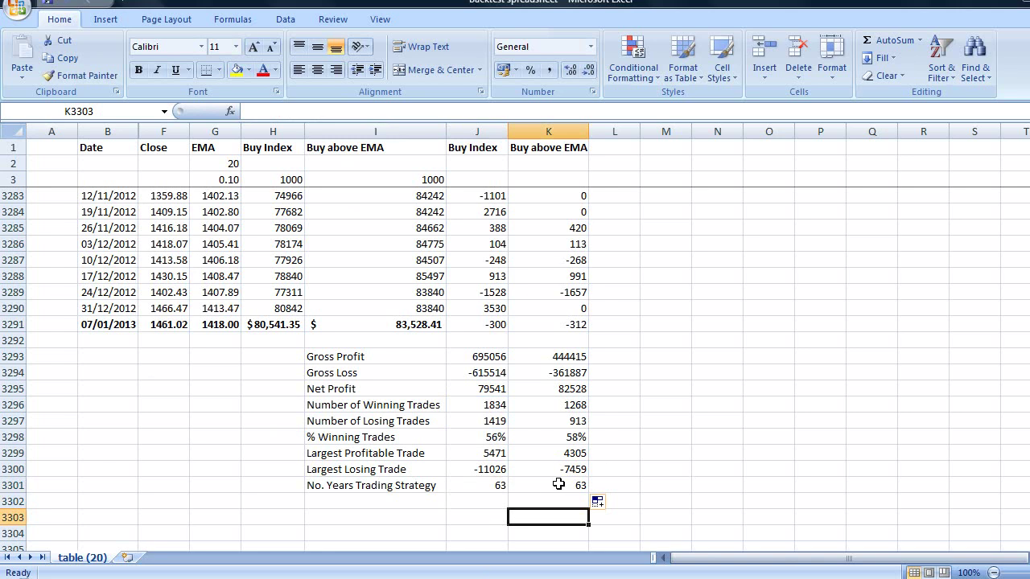
# Enter the label "Percentage Profit pa" in cell I3302 below the No. Years Trading Strategy label
pyautogui.click(379, 501)
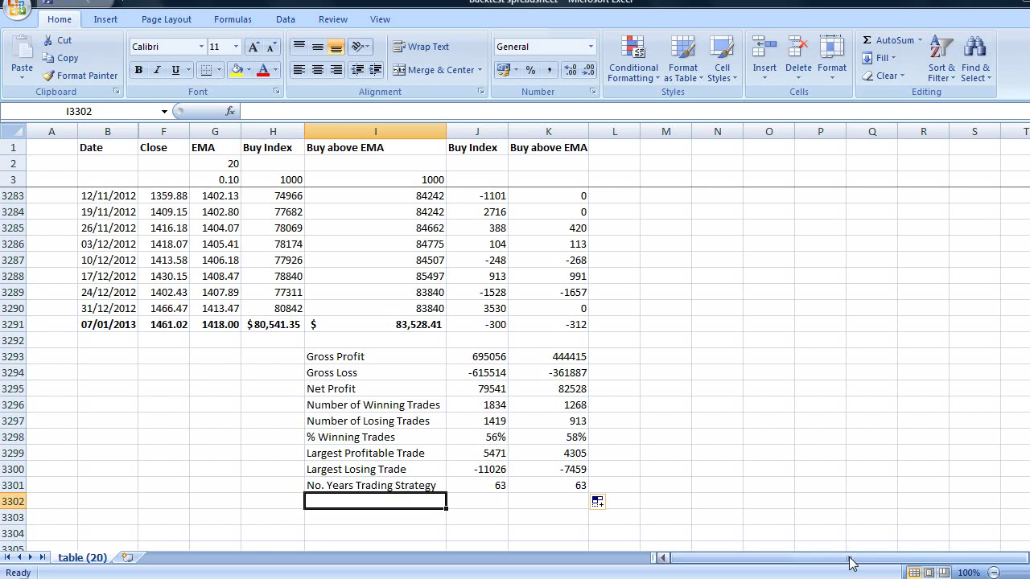
pyautogui.write('Perce')
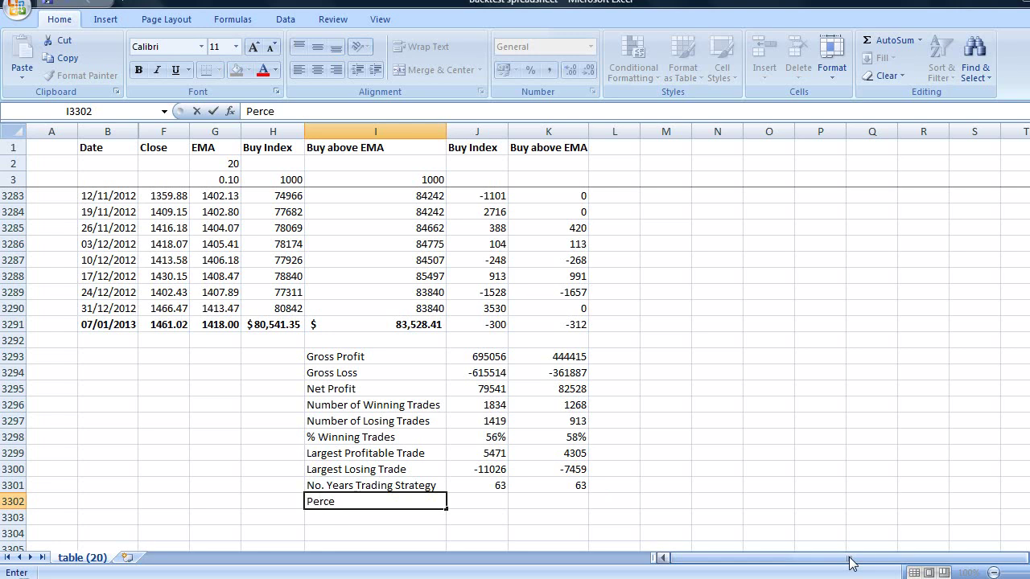
pyautogui.write('ntage Profit')
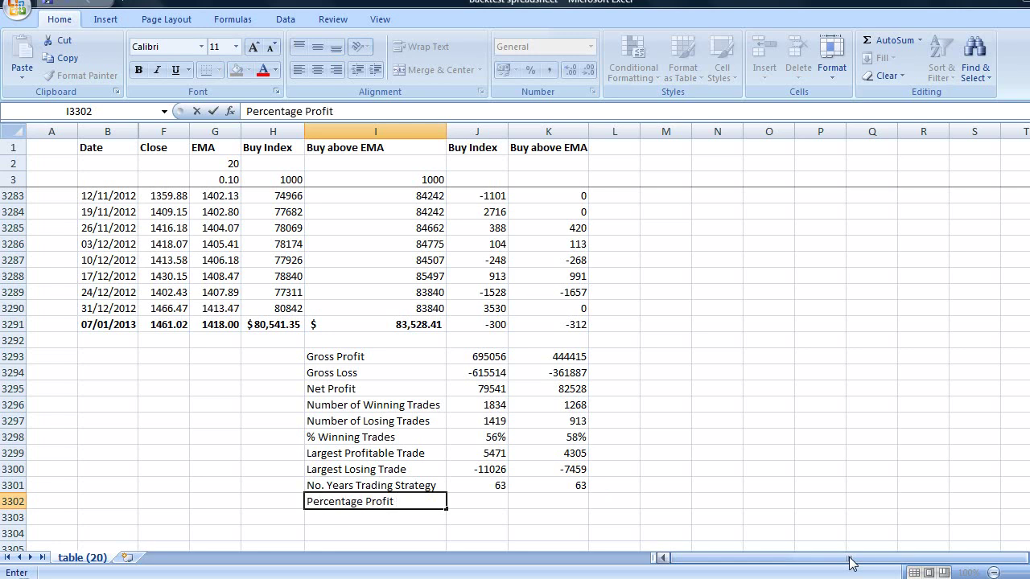
pyautogui.write(' pa')
pyautogui.press('Tab')
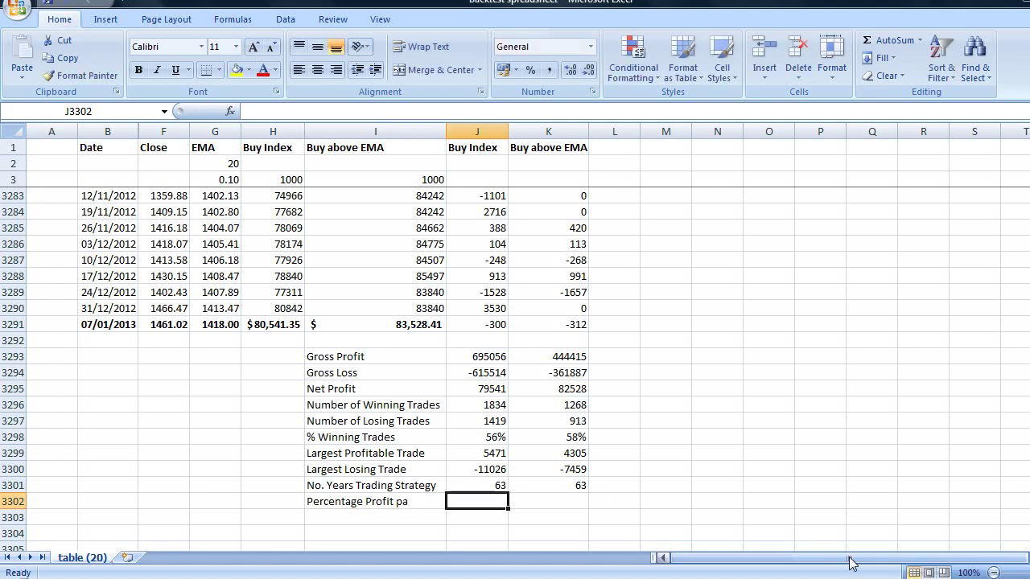
# Start the J3302 formula with =((H3291/H3 to divide the final Buy Index balance by its starting balance
pyautogui.write('((')
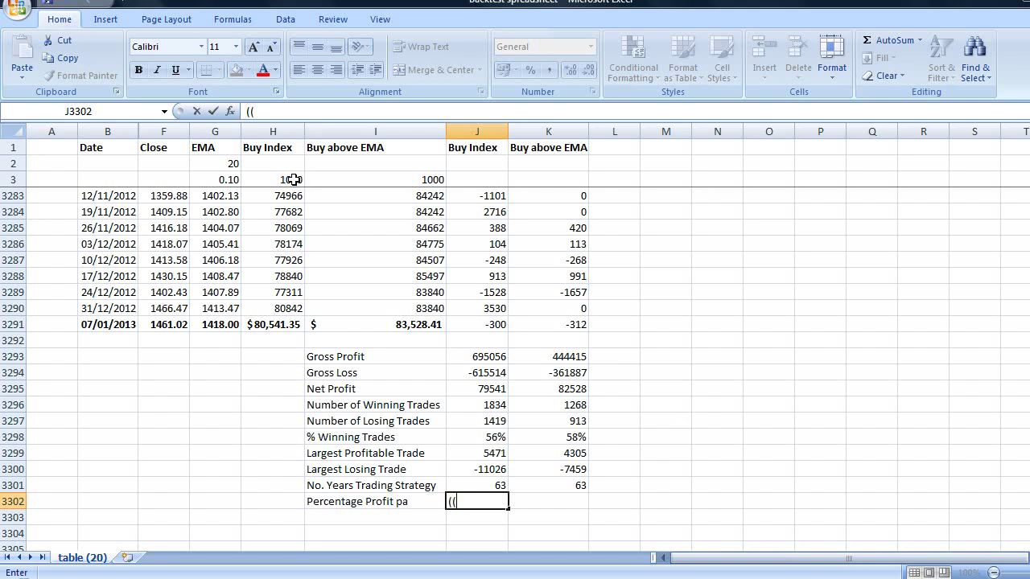
pyautogui.click(267, 322)
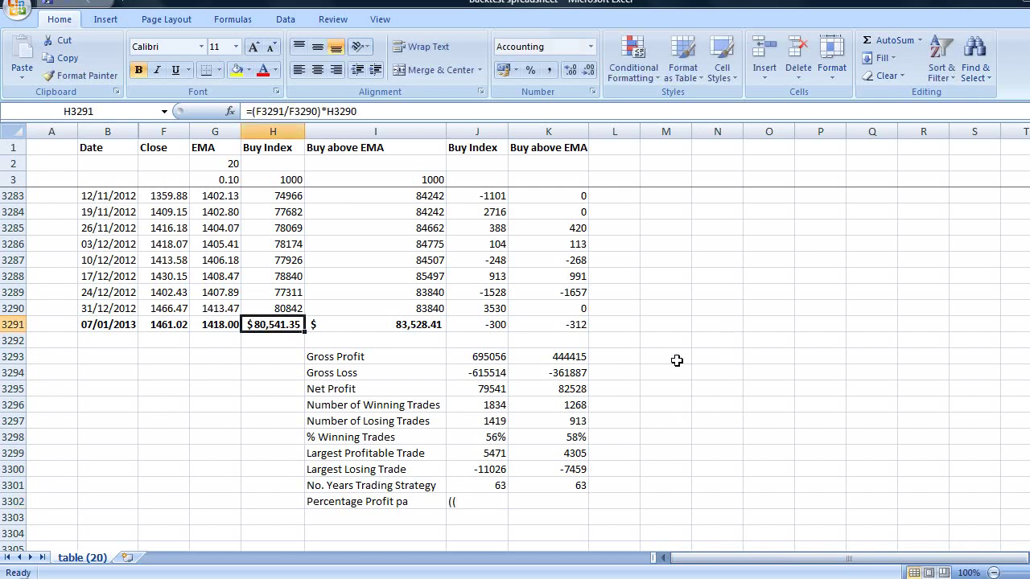
pyautogui.click(481, 505)
pyautogui.click(244, 111)
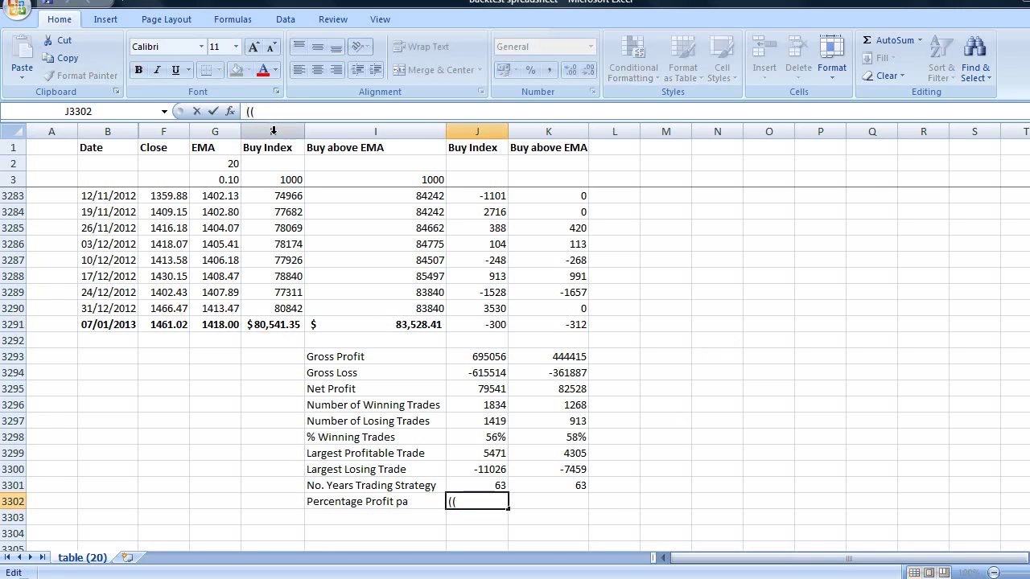
pyautogui.write('=')
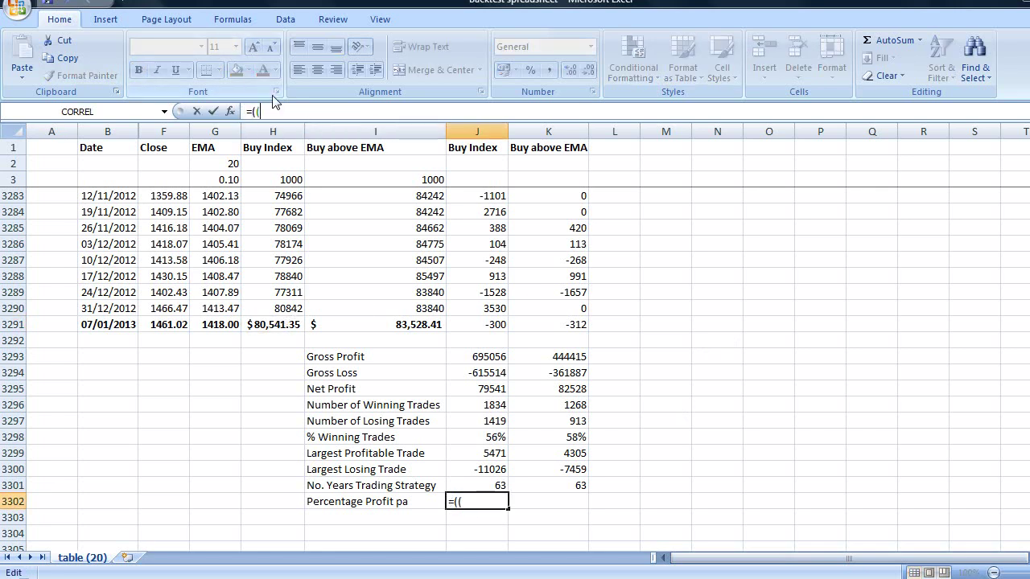
pyautogui.click(266, 324)
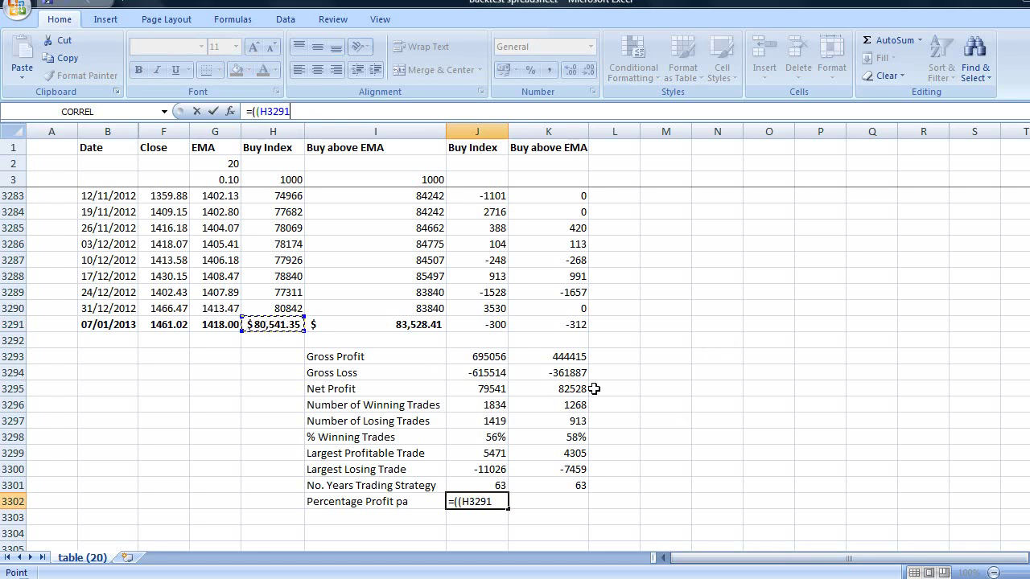
pyautogui.write('/')
pyautogui.click(274, 178)
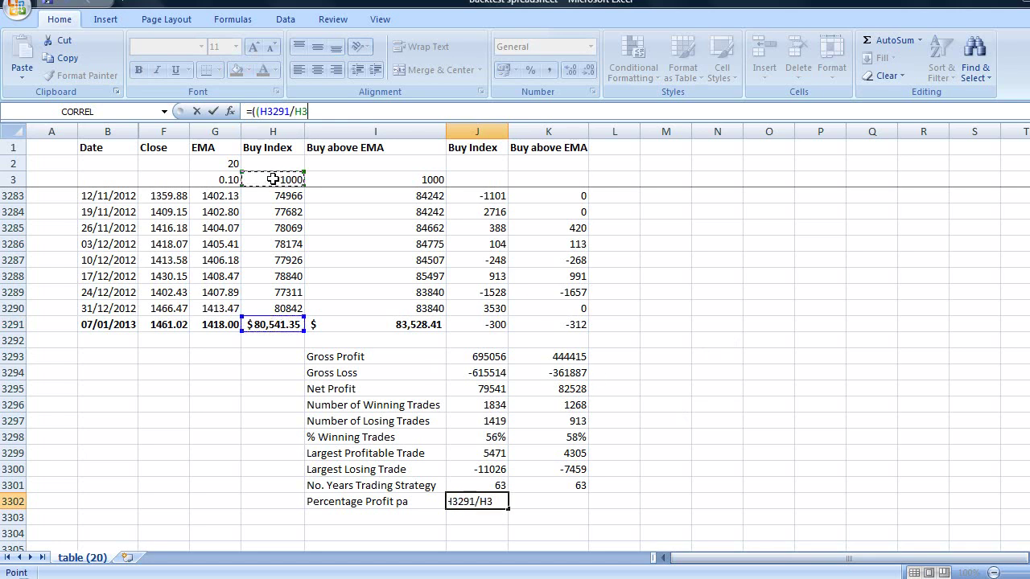
# Complete the J3302 formula with the yearly root and subtraction so it reads =((H3291/H3)^(1/J3301))-1
pyautogui.write(')^(1')
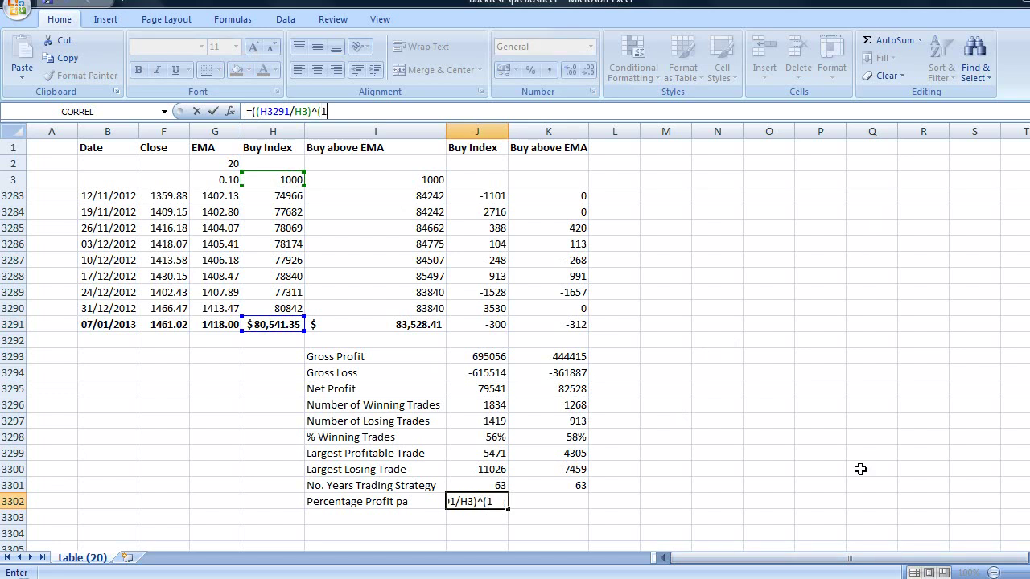
pyautogui.write('/')
pyautogui.click(491, 486)
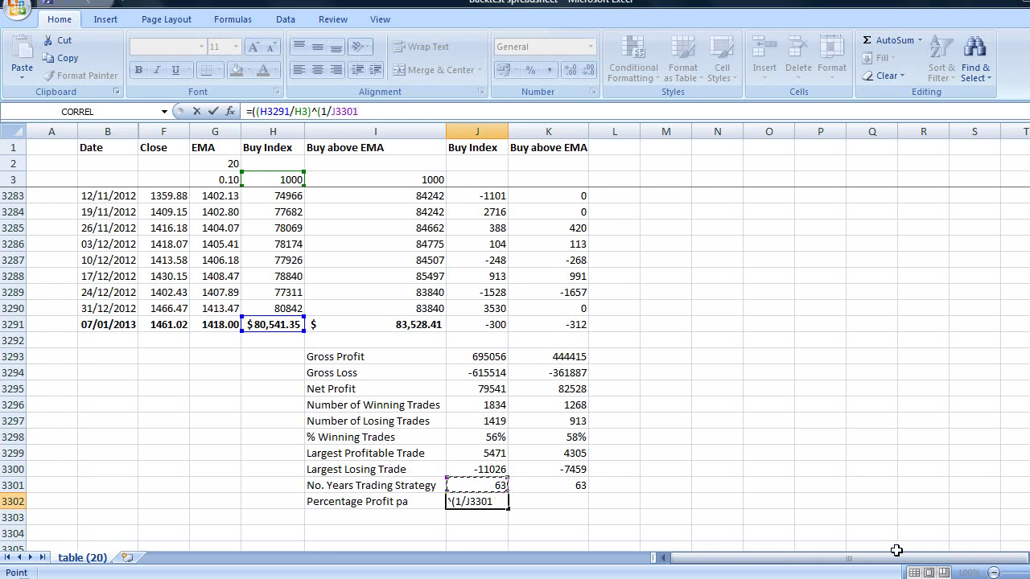
pyautogui.write('))')
pyautogui.click(386, 113)
pyautogui.write('-1')
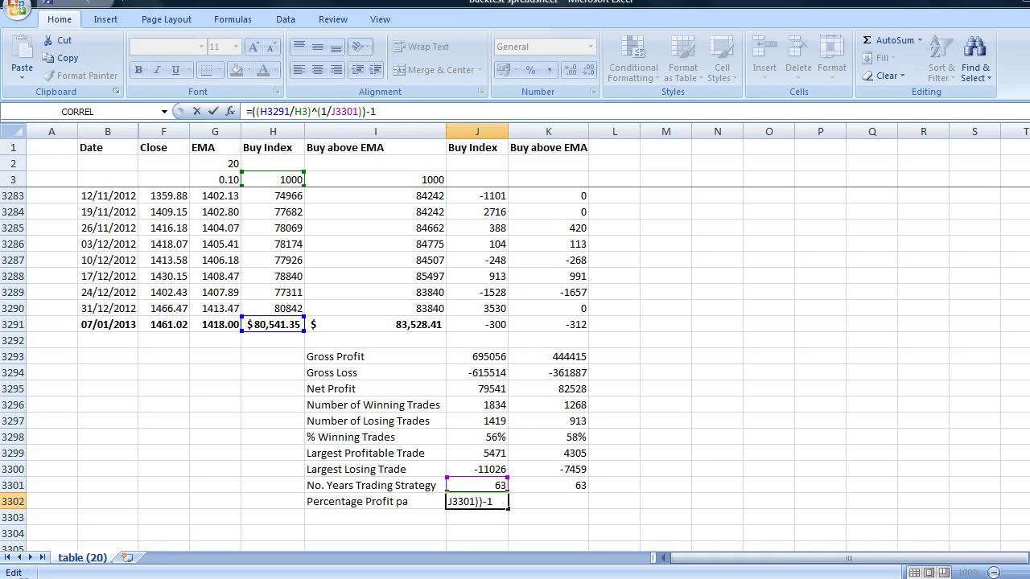
pyautogui.press('Return')
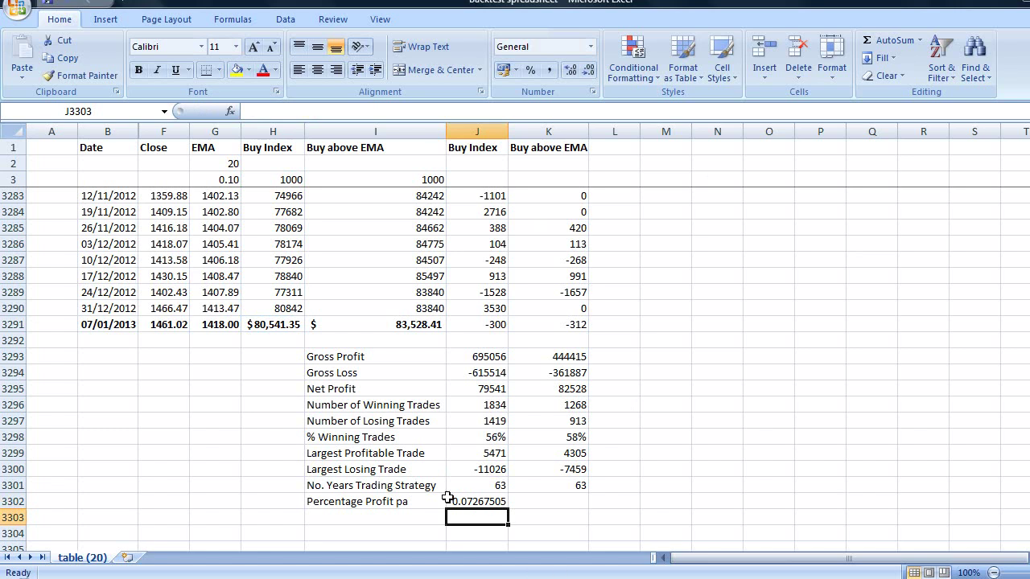
# Format the Buy Index annual profit in J3302 as a percentage with one decimal place
pyautogui.click(471, 503)
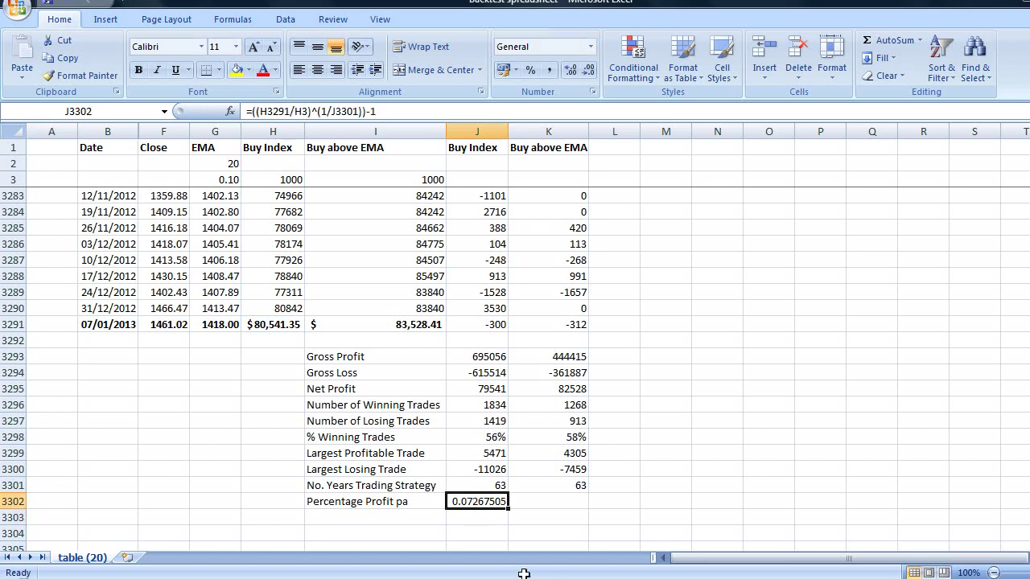
pyautogui.click(534, 74)
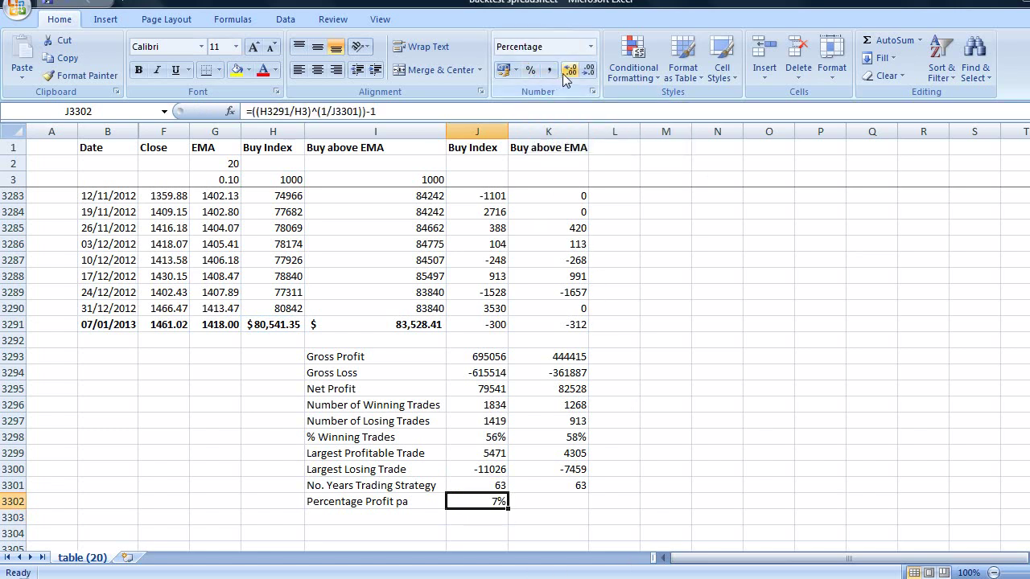
pyautogui.click(570, 70)
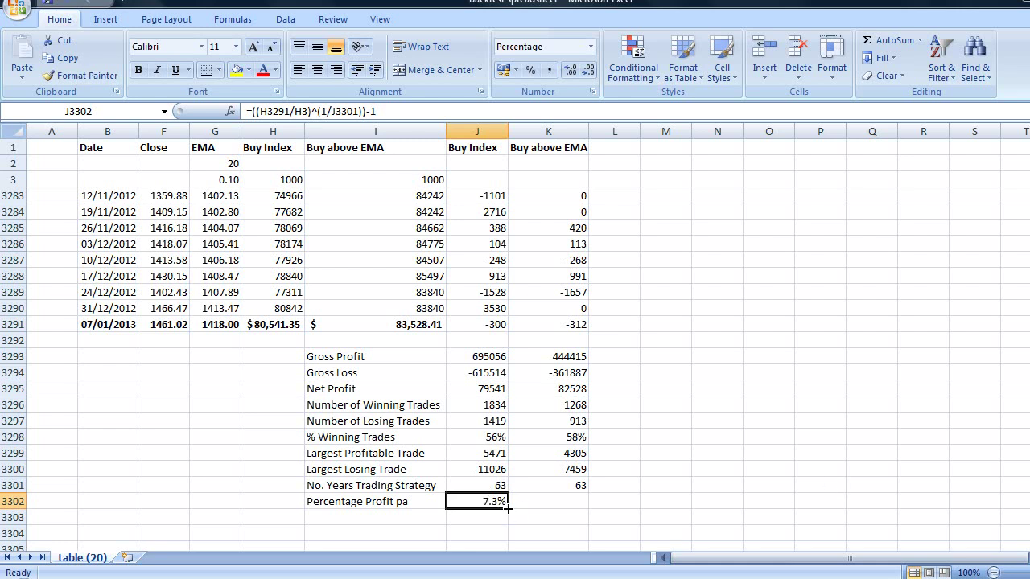
# Copy the J3302 formula across to K3302 for Buy above EMA and show K3302 with two decimal places
pyautogui.moveTo(507, 509); pyautogui.dragTo(578, 503)
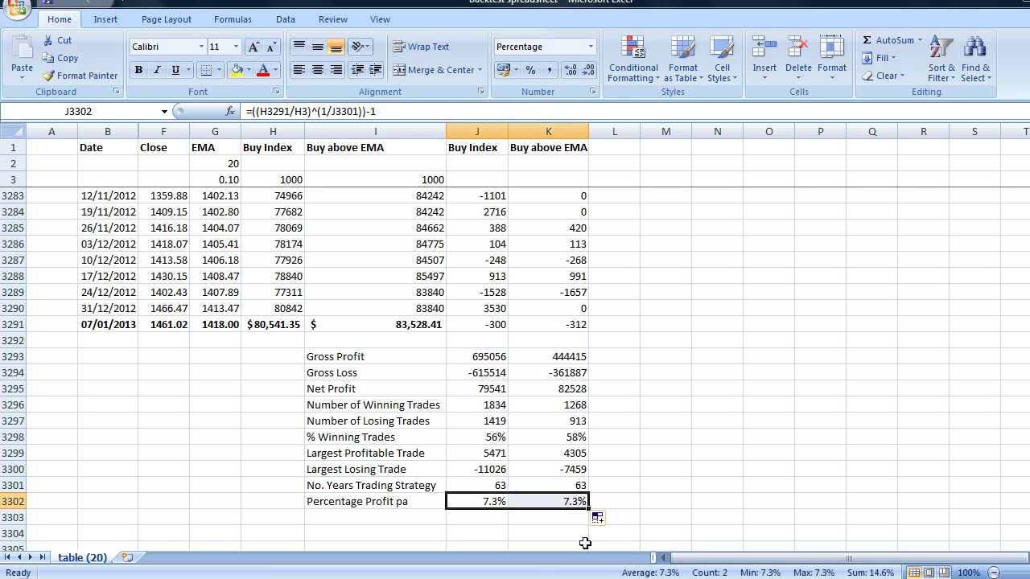
pyautogui.click(567, 500)
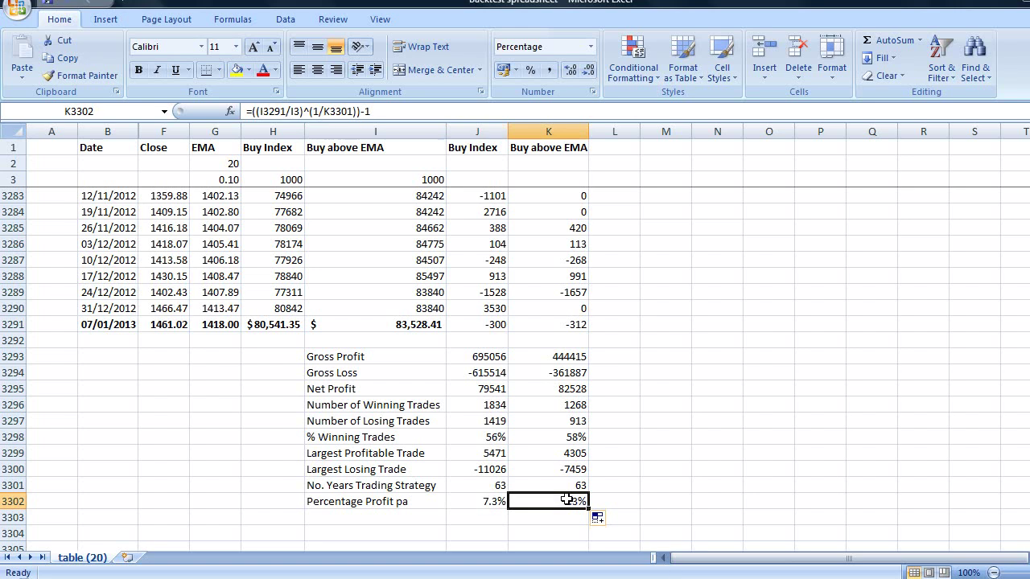
pyautogui.click(570, 70)
# Check the cell references in the K3302 formula, and show the J3302 percentage with two decimal places
pyautogui.click(486, 503)
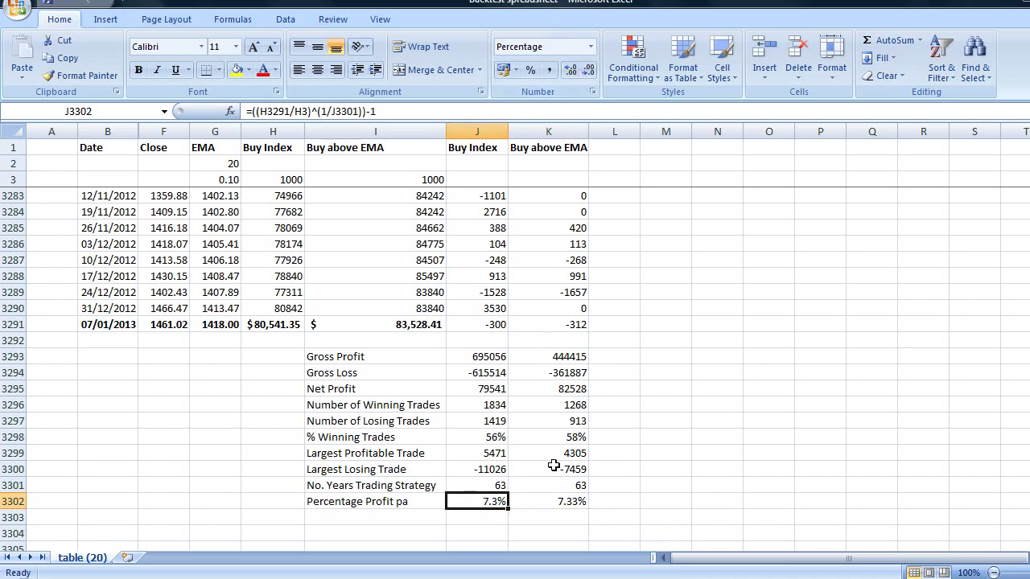
pyautogui.doubleClick(553, 501)
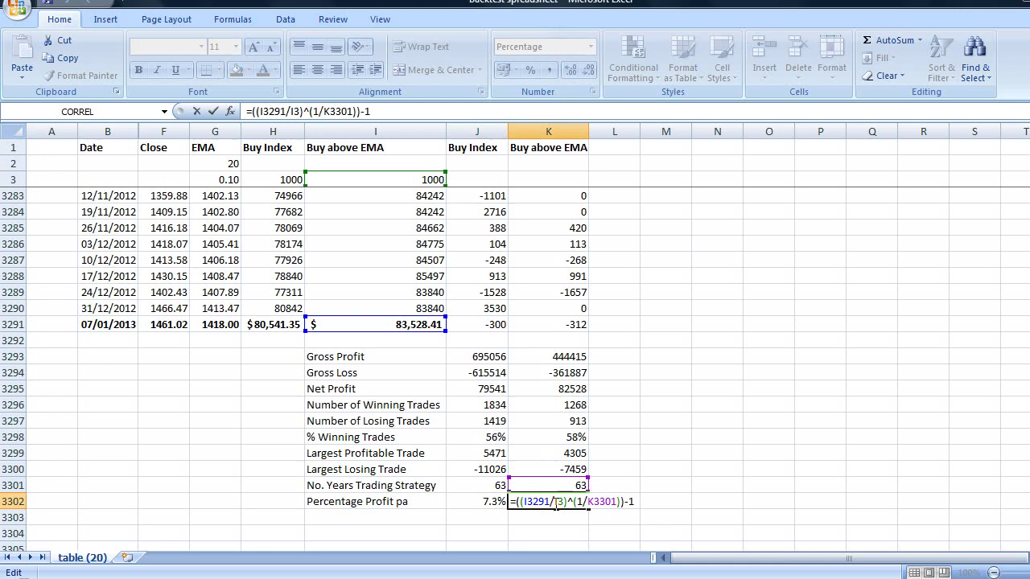
pyautogui.press('Escape')
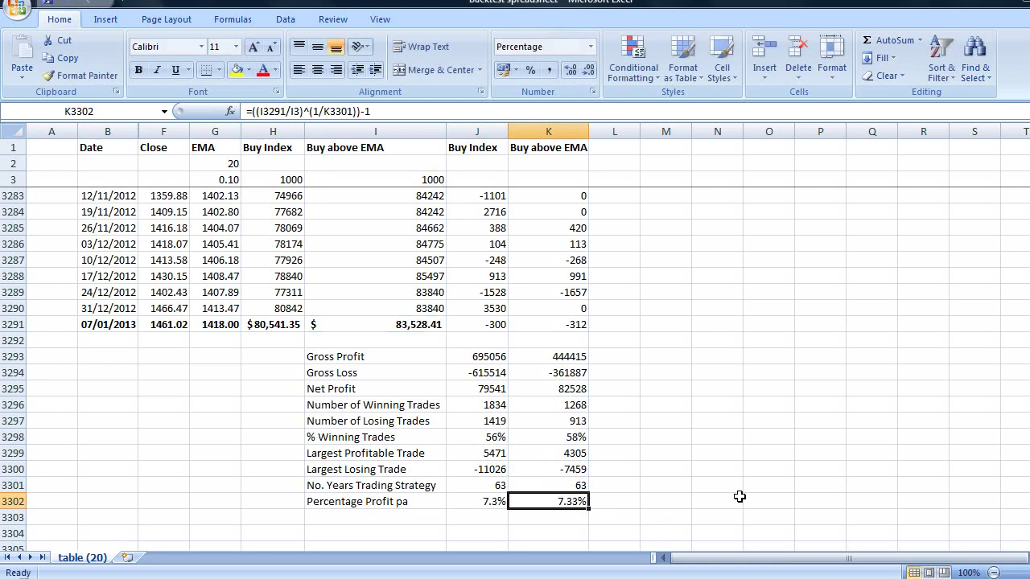
pyautogui.click(483, 499)
pyautogui.click(570, 69)
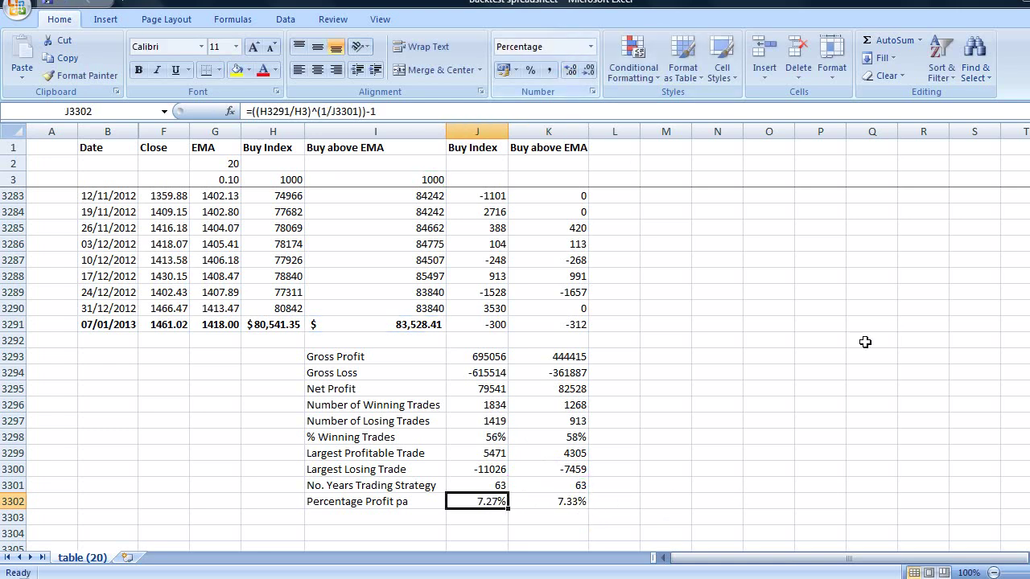